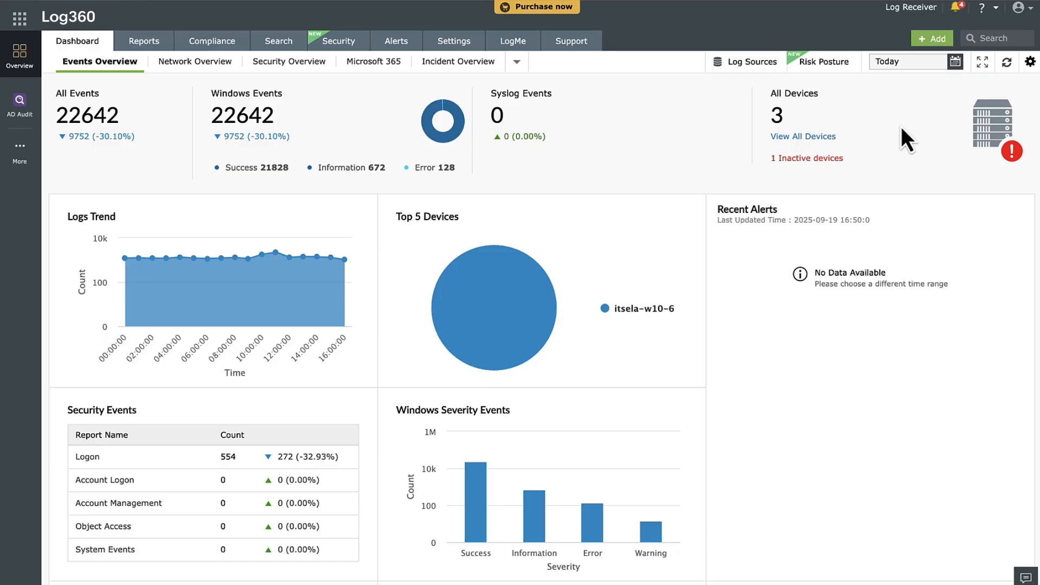
Start a new standard detection rule from rule management and name it "Multiple Failed Logons".
left_click(341, 47)
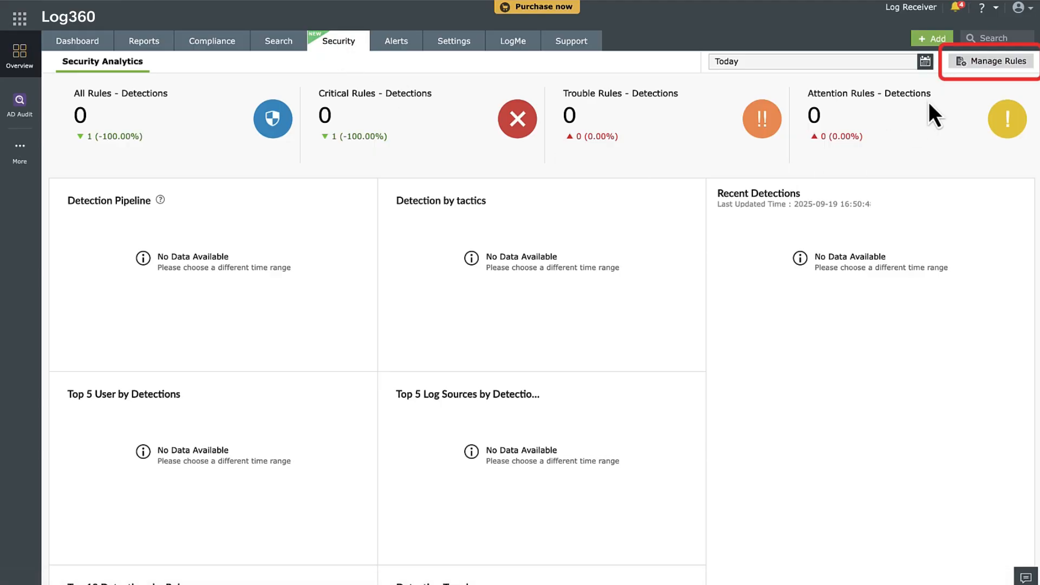
left_click(978, 58)
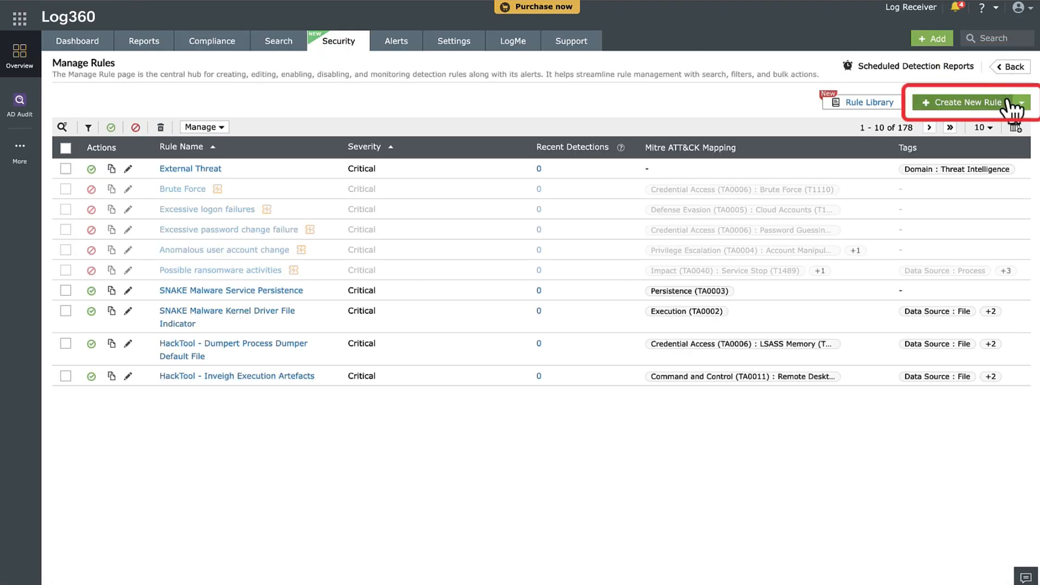
left_click(979, 103)
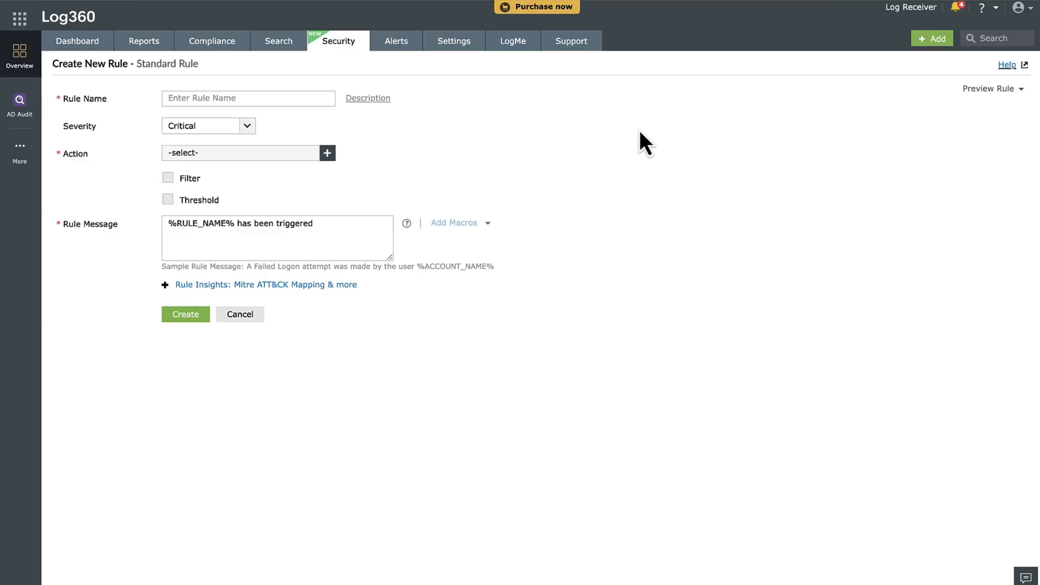
left_click(313, 96)
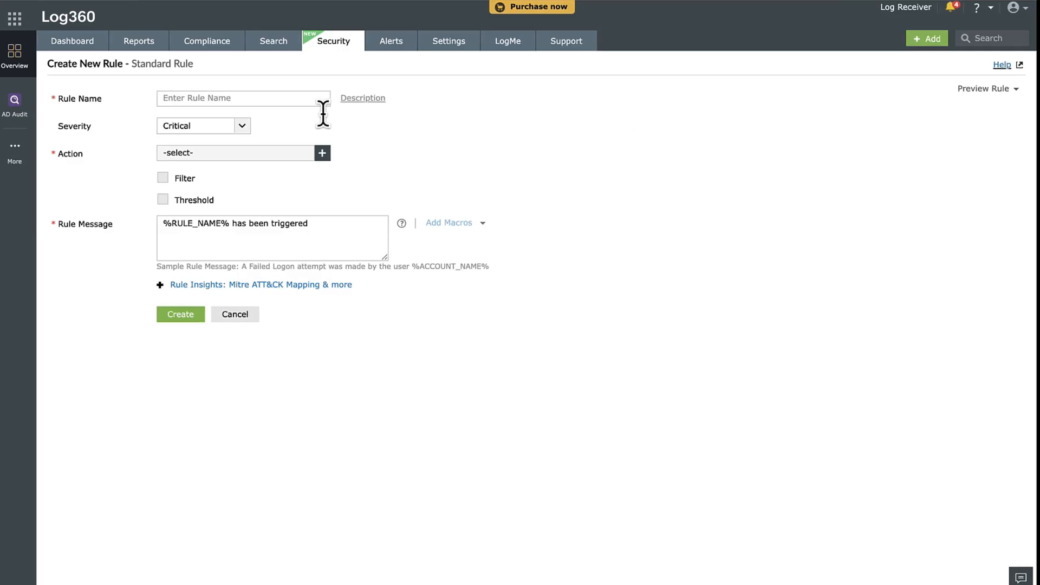
type("Multiple Failed Logons")
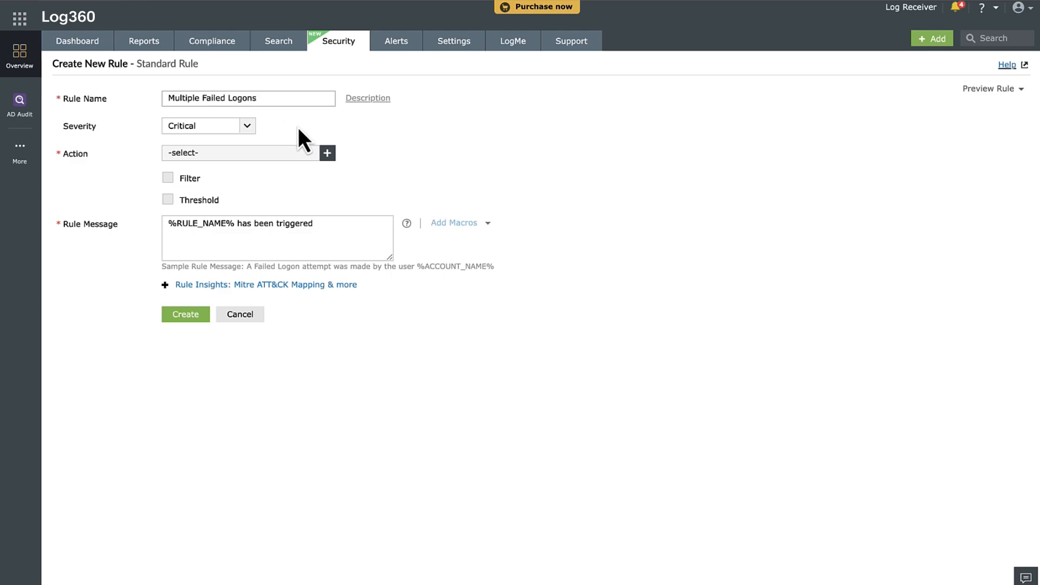
Add and save the rule description "This rule detects multiple failed logon attempts within a short time frame.".
left_click(368, 99)
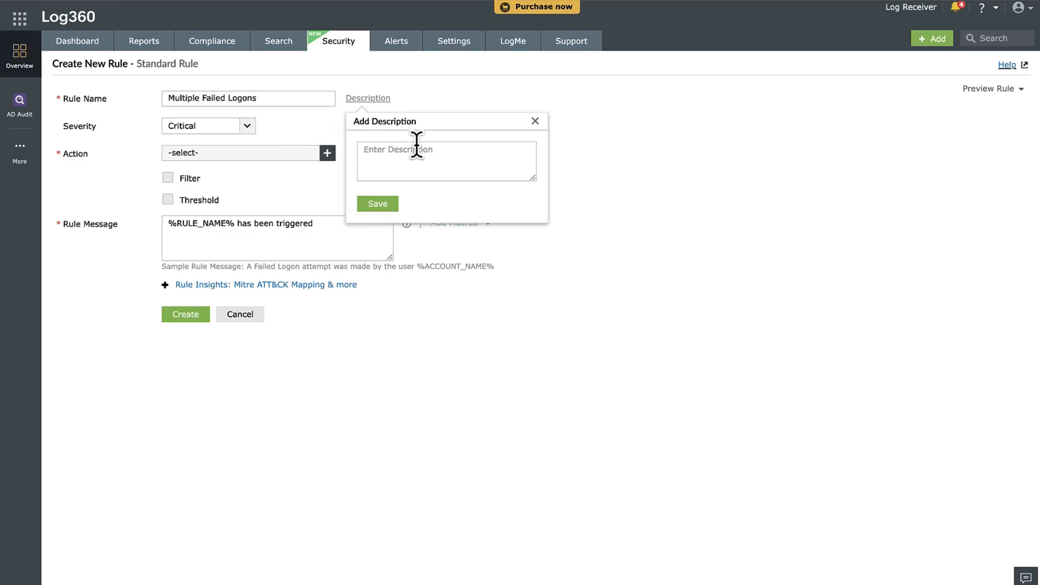
type("This rule detects multiple failed logon attempts within a short time frame.")
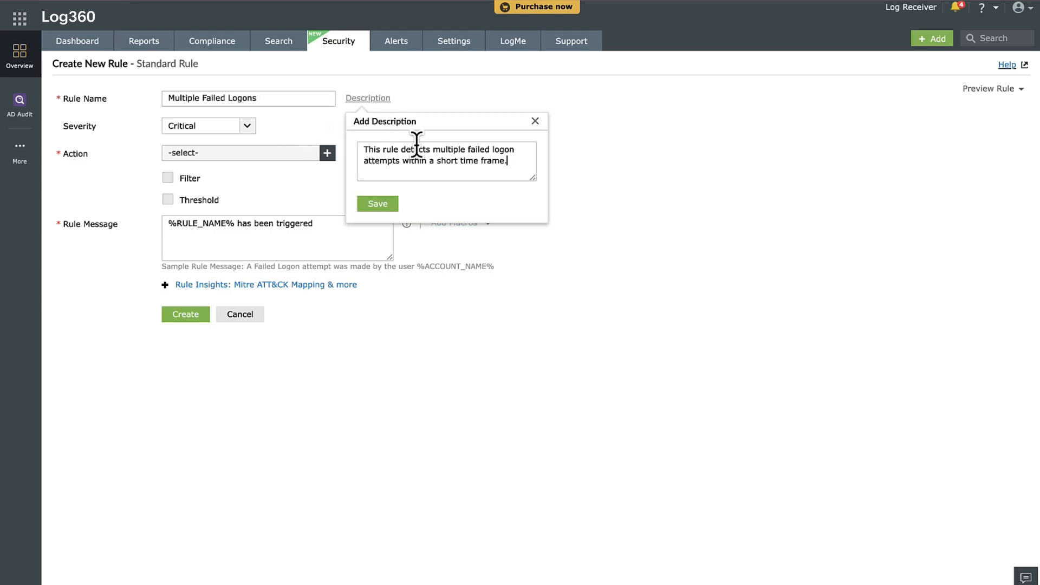
left_click(387, 205)
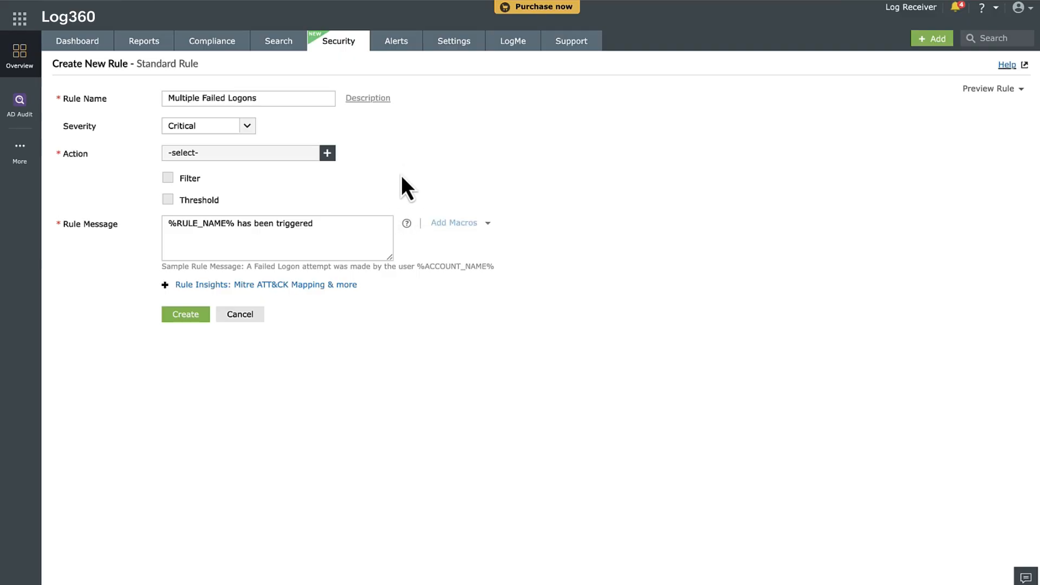
Keep the rule's severity at Critical and choose the Windows action Failed logon for it.
left_click(247, 126)
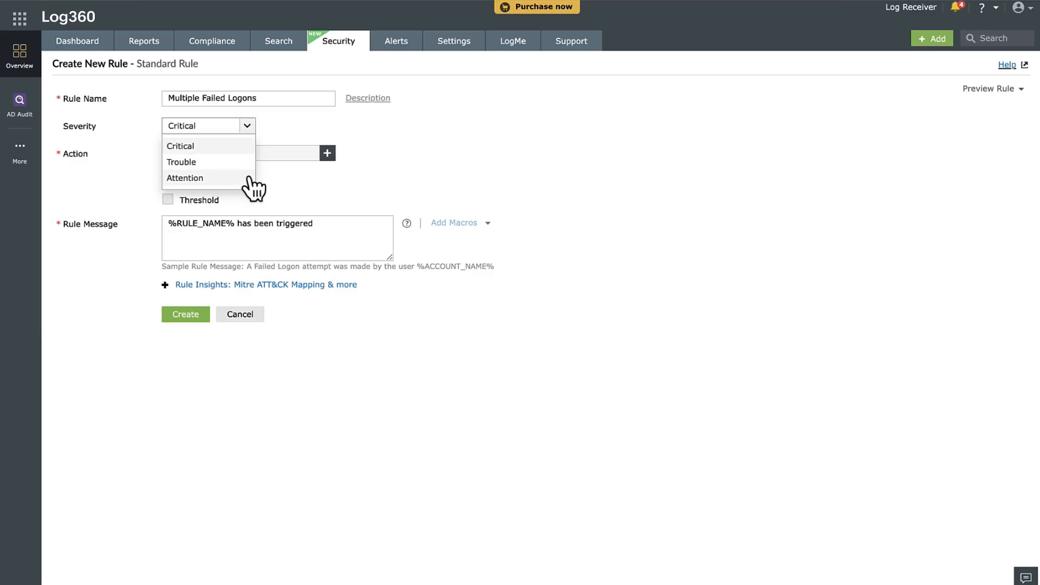
left_click(247, 128)
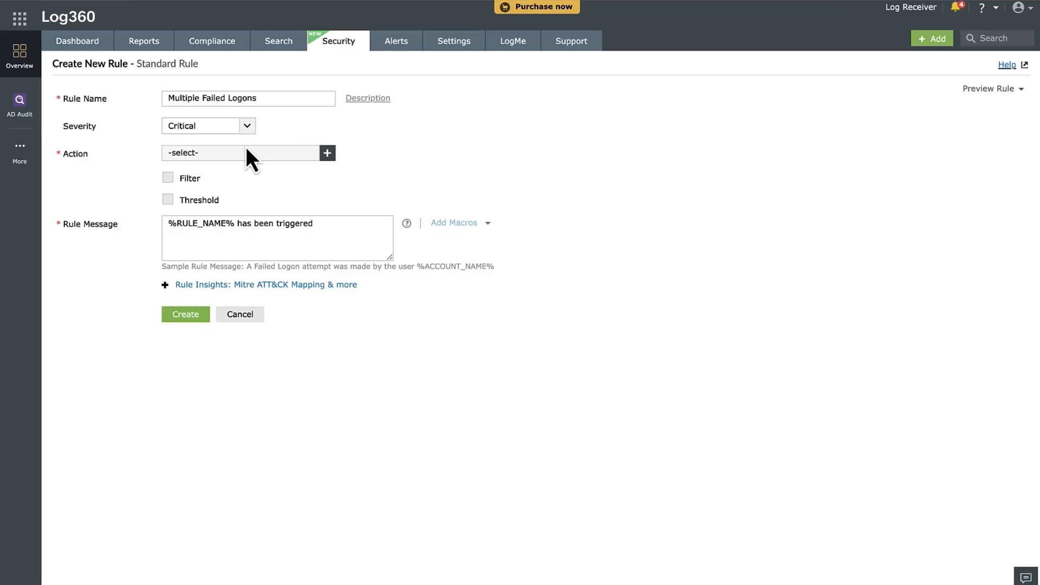
left_click(328, 154)
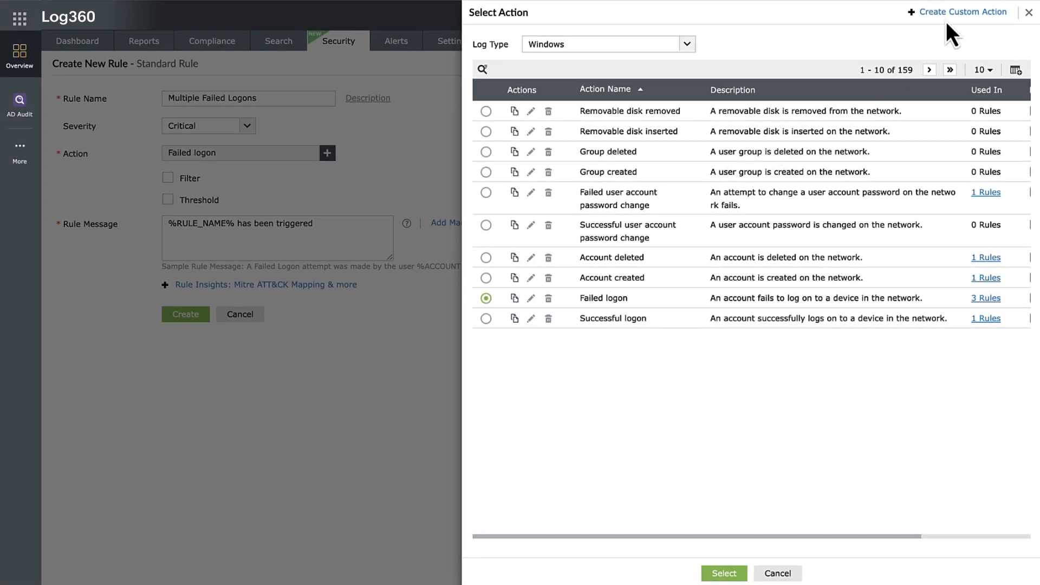
left_click(954, 16)
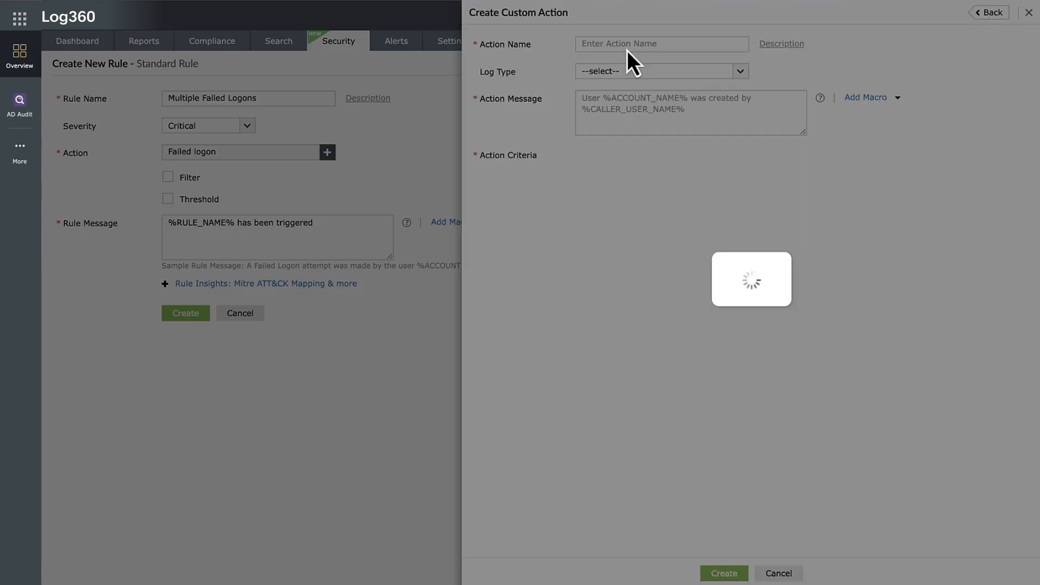
type("Multiple failed logons")
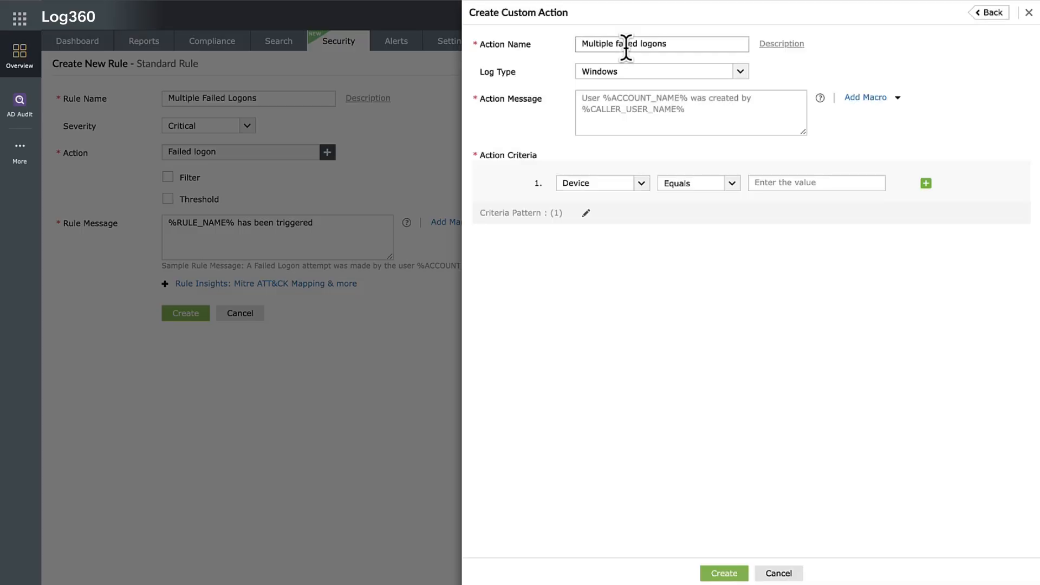
left_click(679, 71)
left_click(681, 70)
left_click(681, 109)
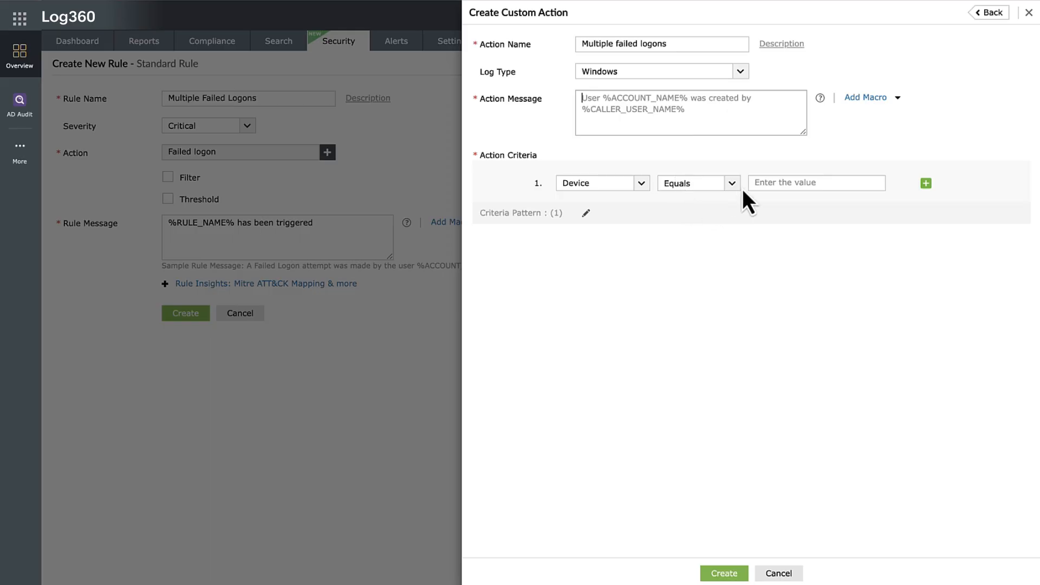
left_click(641, 184)
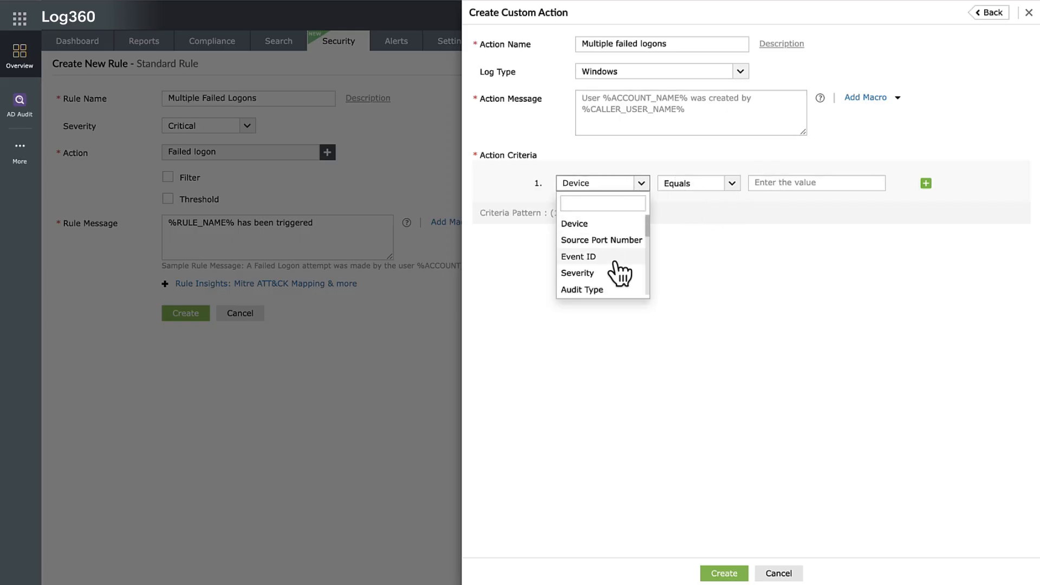
scroll(619, 273, "down", 10)
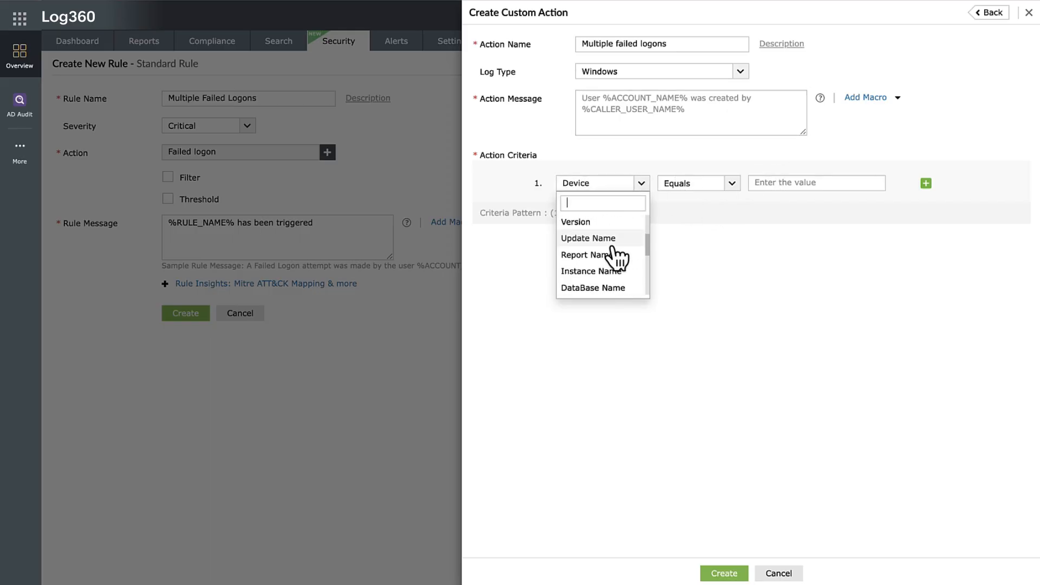
scroll(612, 249, "up", 10)
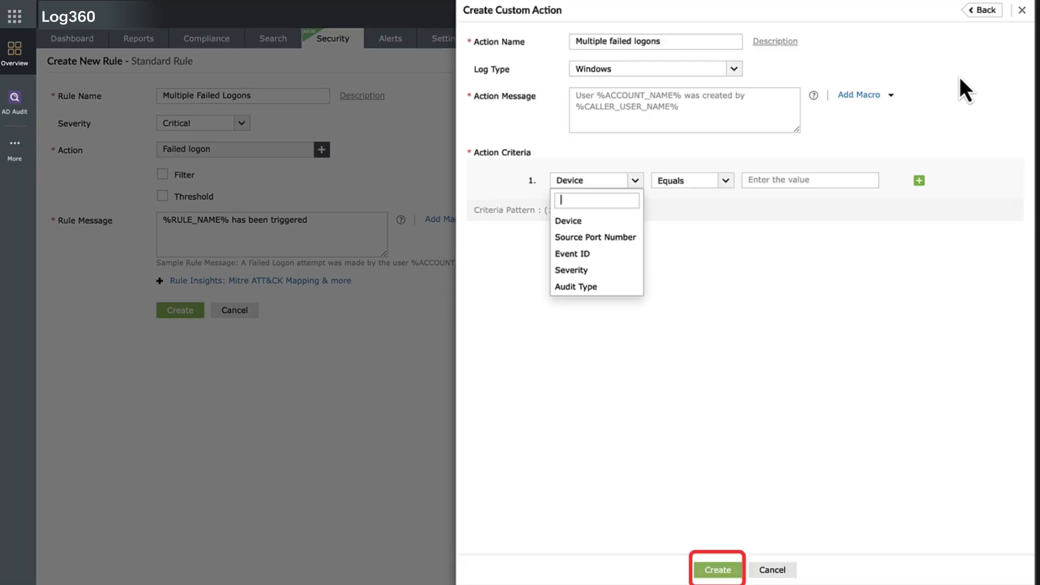
left_click(1022, 10)
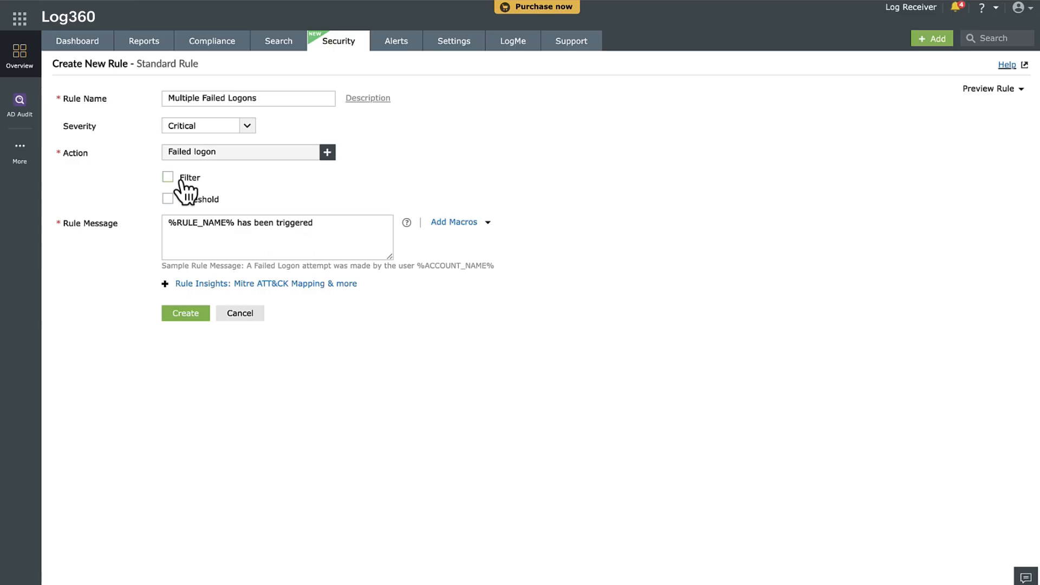
left_click(168, 177)
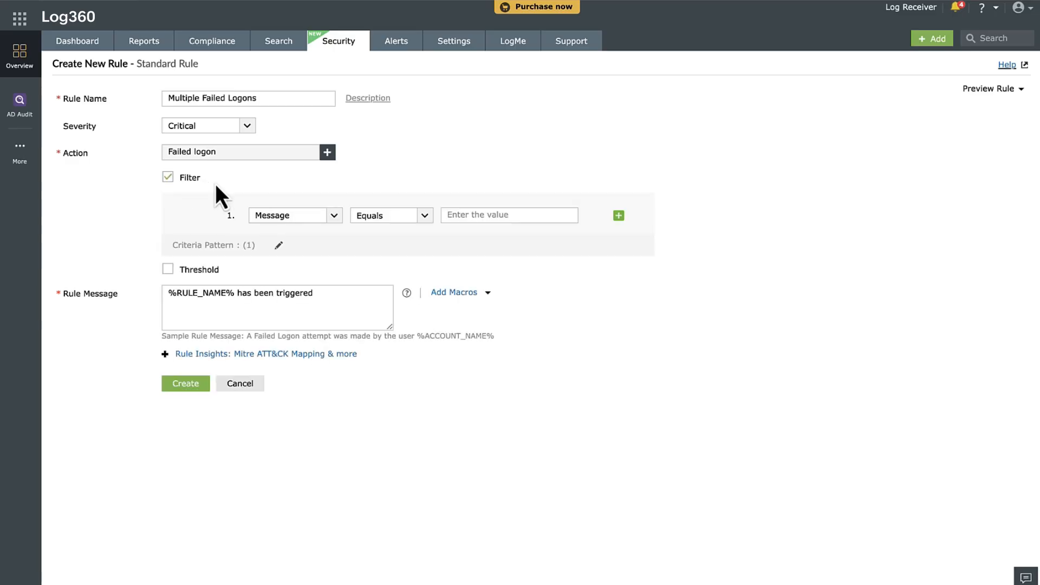
left_click(327, 222)
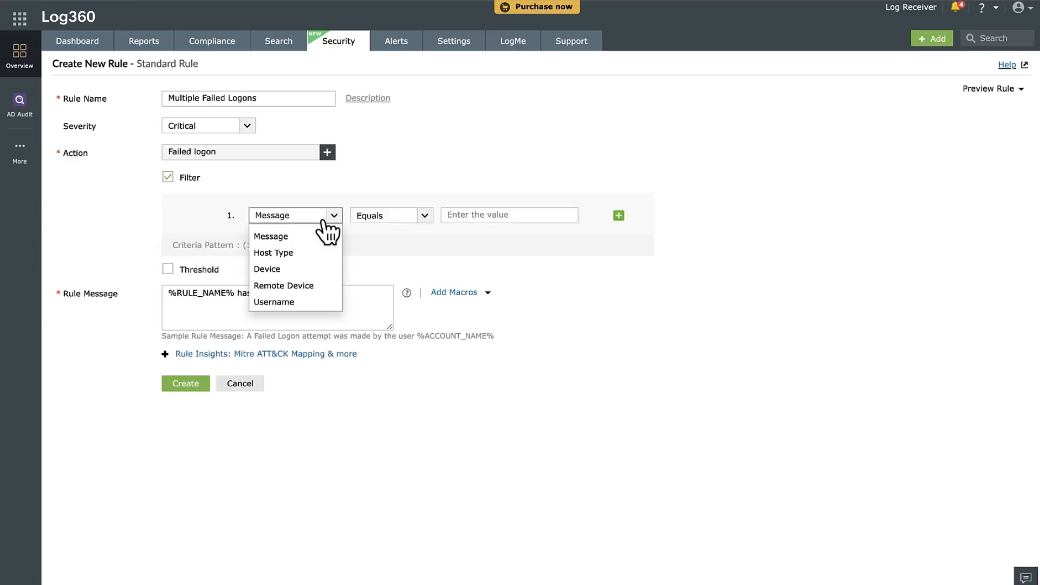
left_click(324, 220)
left_click(383, 220)
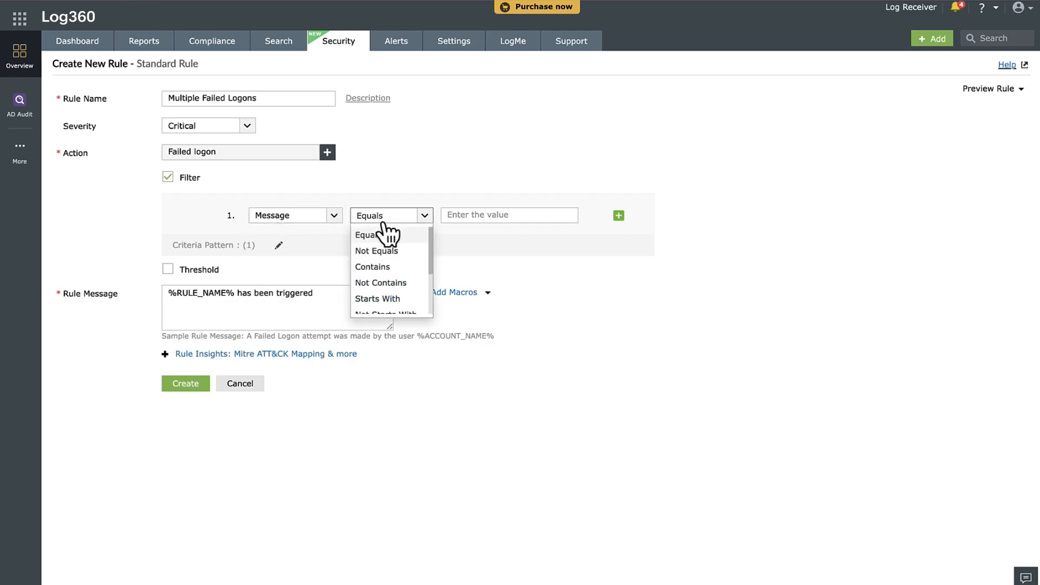
left_click(385, 234)
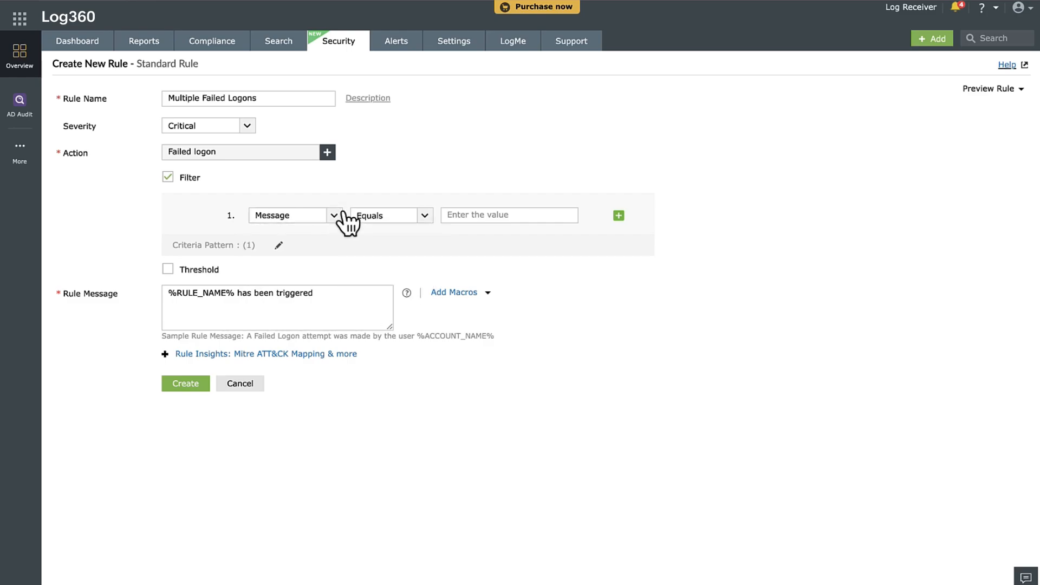
left_click(168, 179)
Enable the rule's threshold and set it to a Count of more than 5 within 10 minutes.
left_click(168, 199)
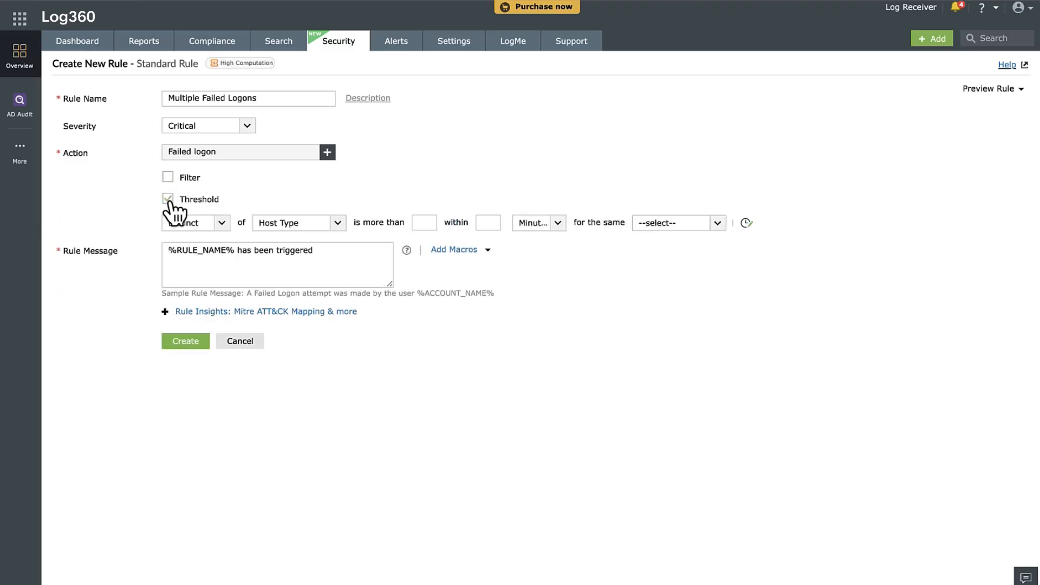
left_click(219, 222)
left_click(216, 256)
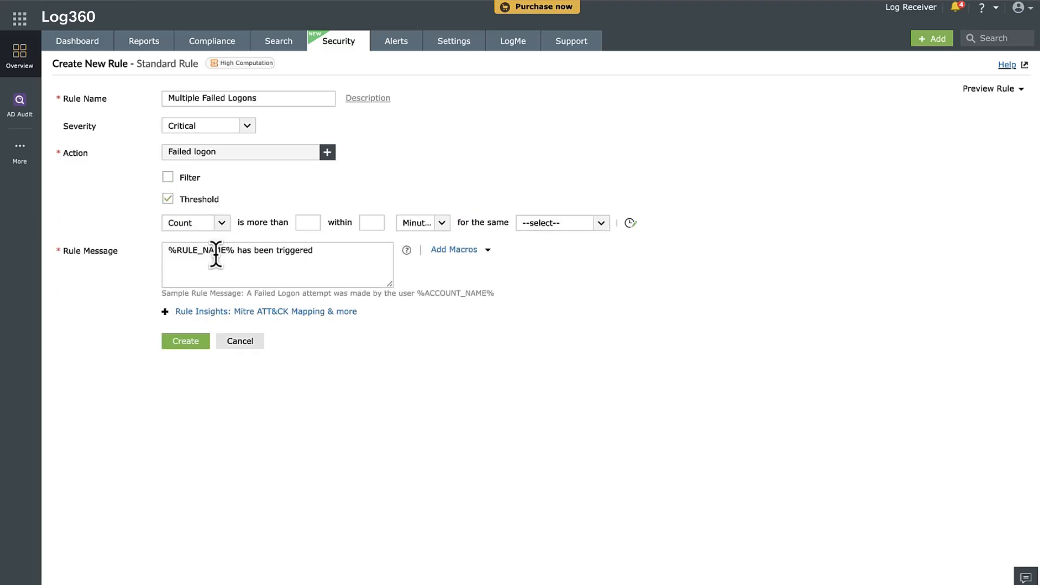
left_click(306, 223)
type("5")
left_click(379, 223)
type("10")
left_click(443, 223)
left_click(444, 224)
Apply the threshold to events that share the same Device and Username.
left_click(576, 230)
left_click(579, 283)
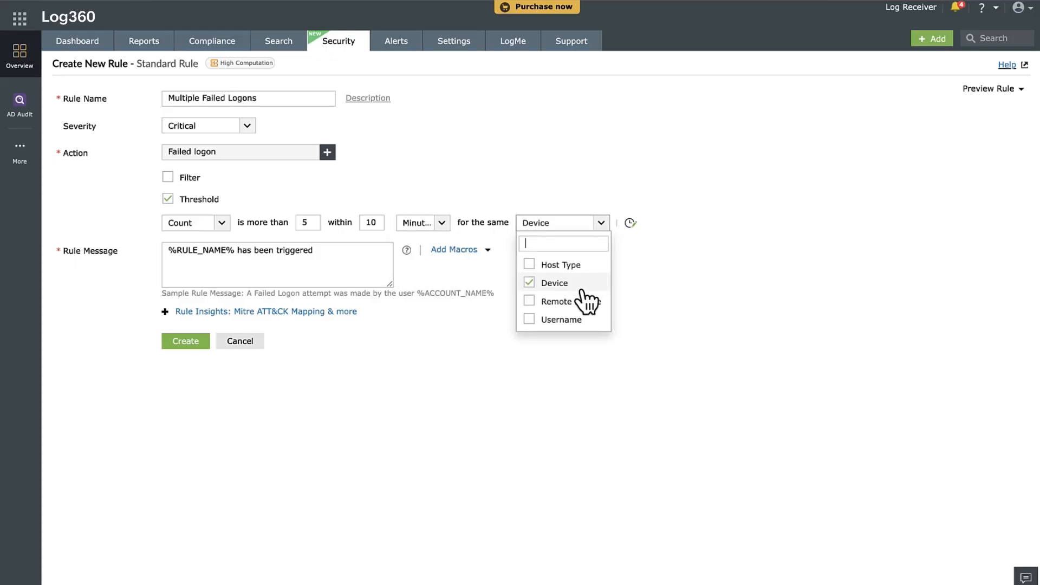
left_click(573, 319)
left_click(631, 302)
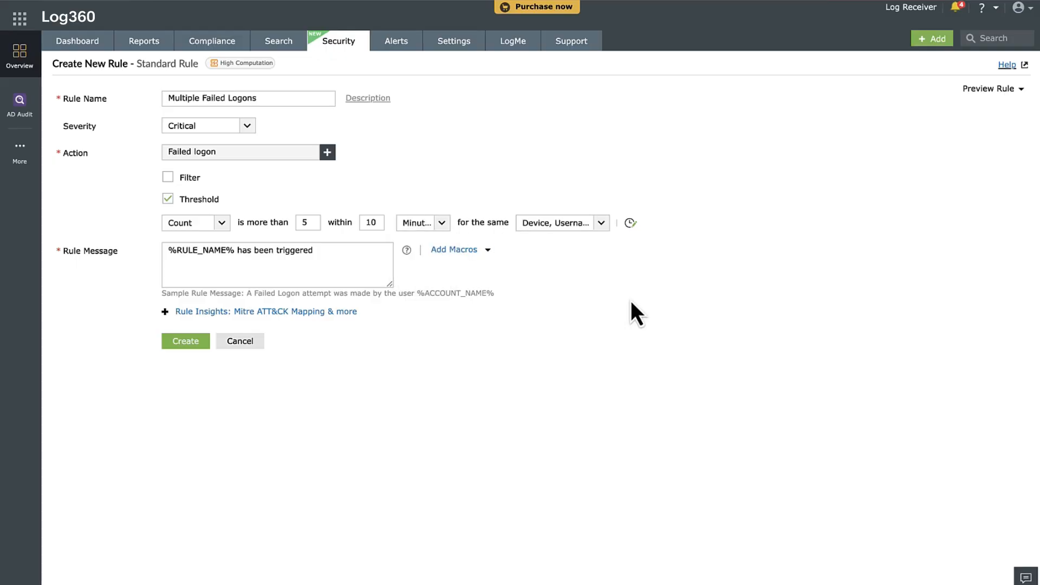
Append the Username macro to the rule message and create the standard rule.
left_click(455, 264)
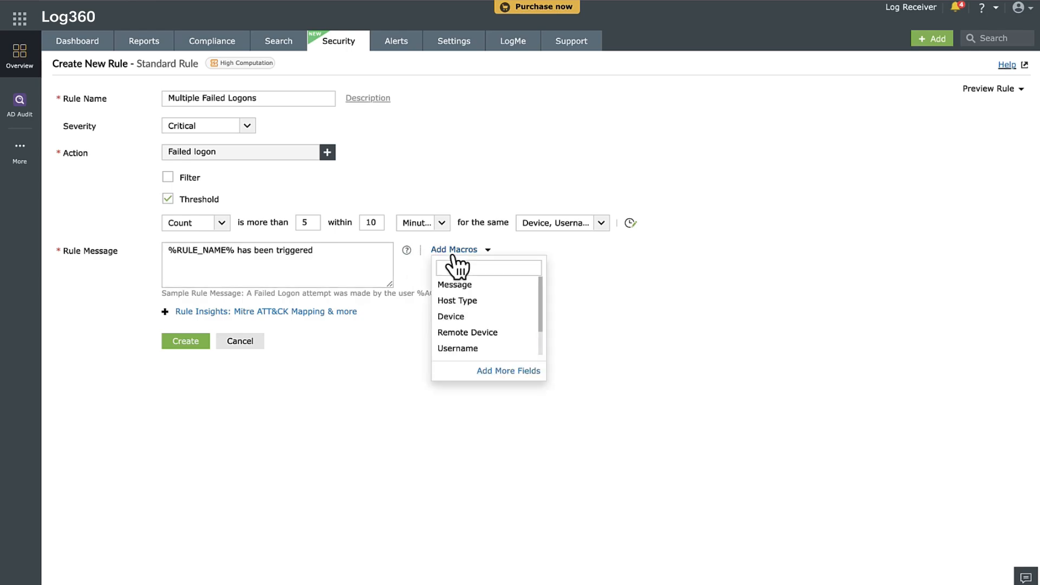
left_click(462, 348)
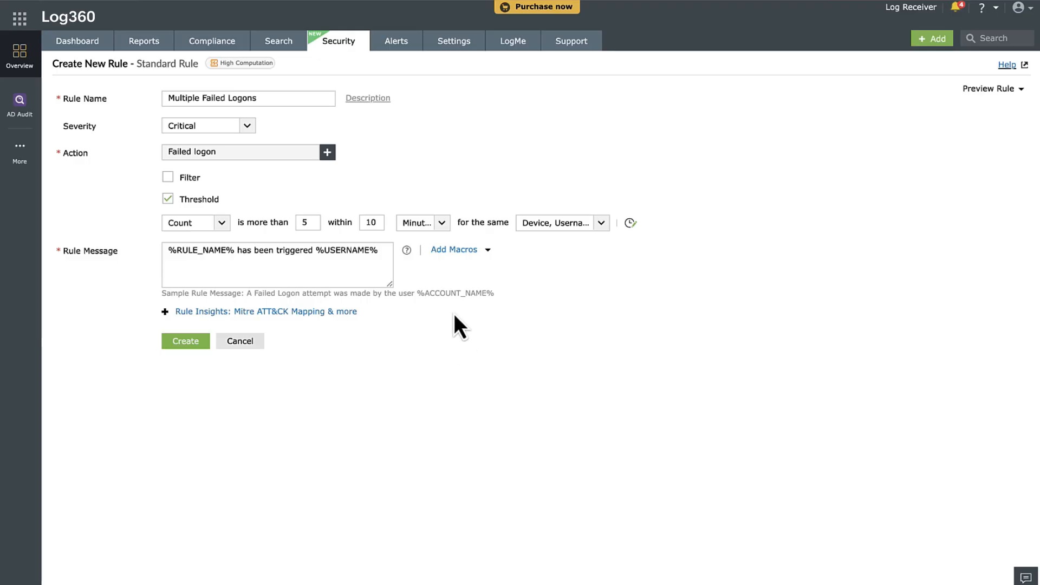
left_click(196, 345)
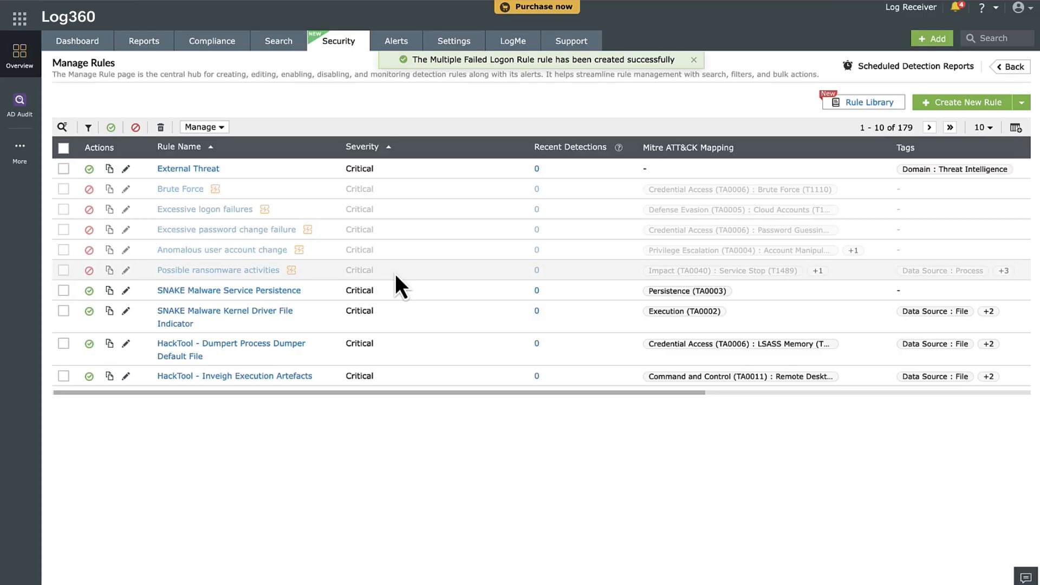
Set up an anomaly rule named "Multiple failed logons" with the Failed logon action, no filter, and the predefined model "User at an unusual Time".
left_click(1021, 102)
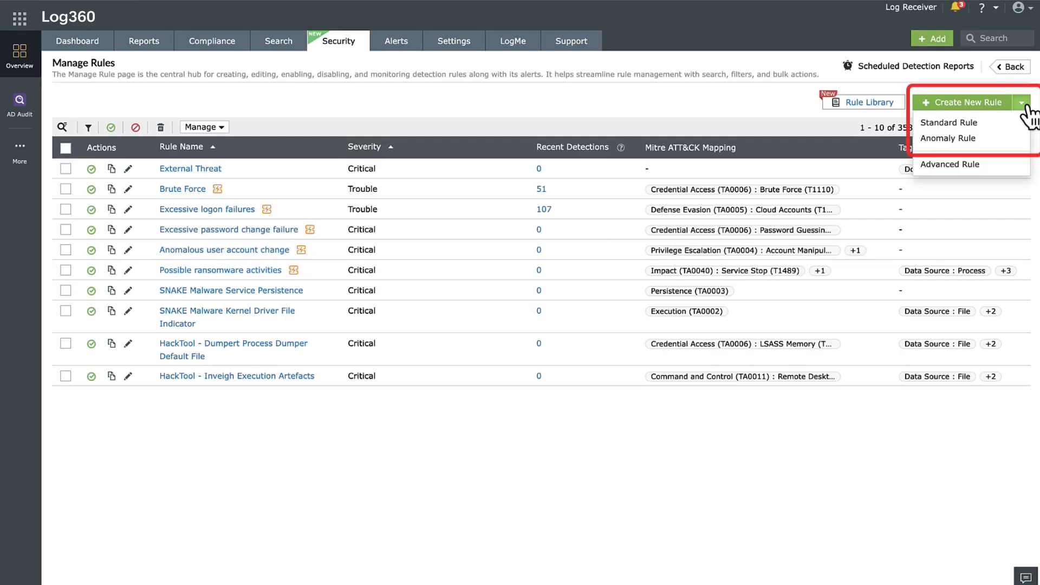
left_click(1005, 142)
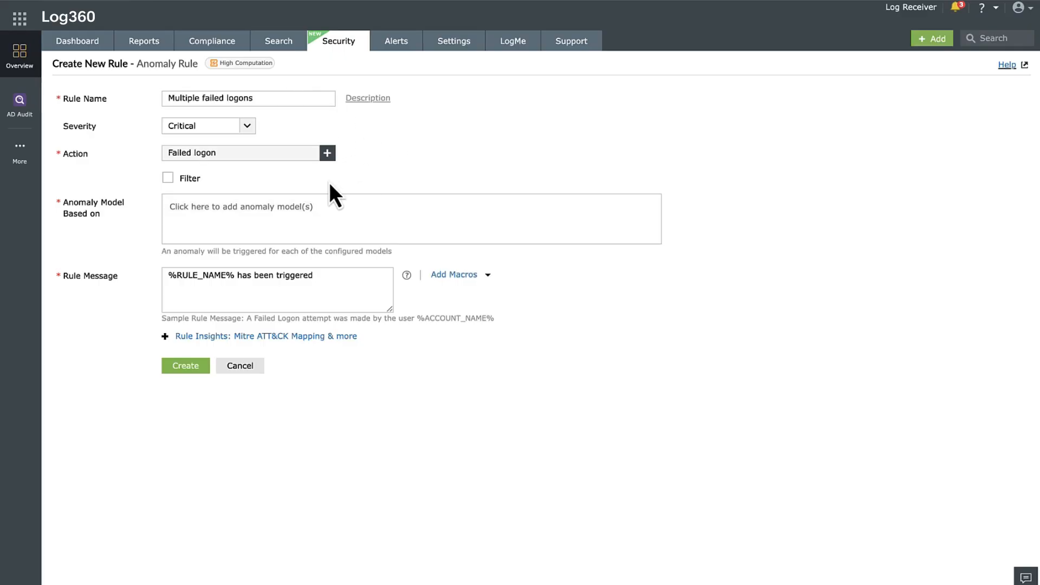
left_click(168, 179)
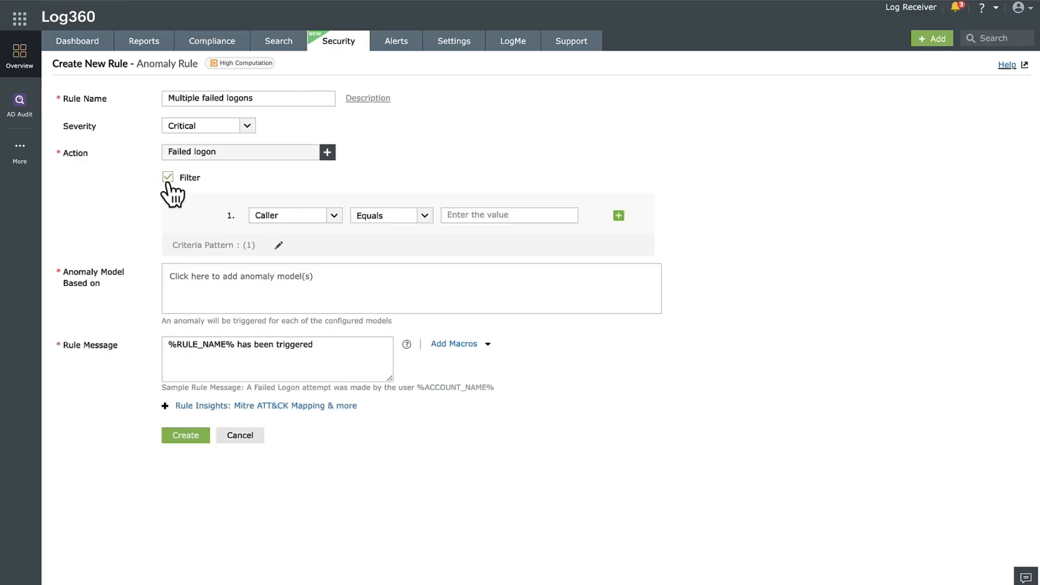
left_click(168, 181)
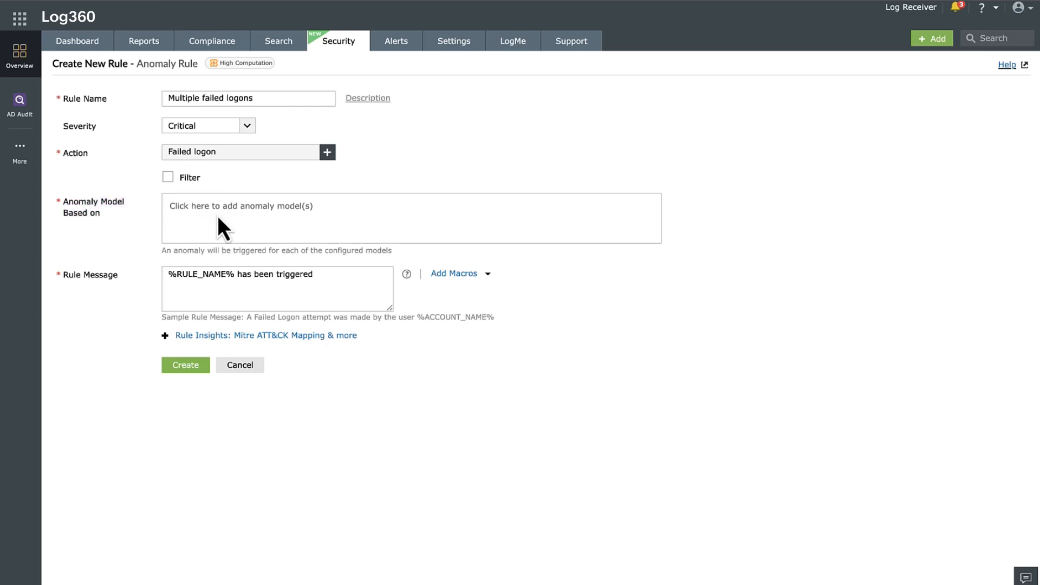
left_click(237, 205)
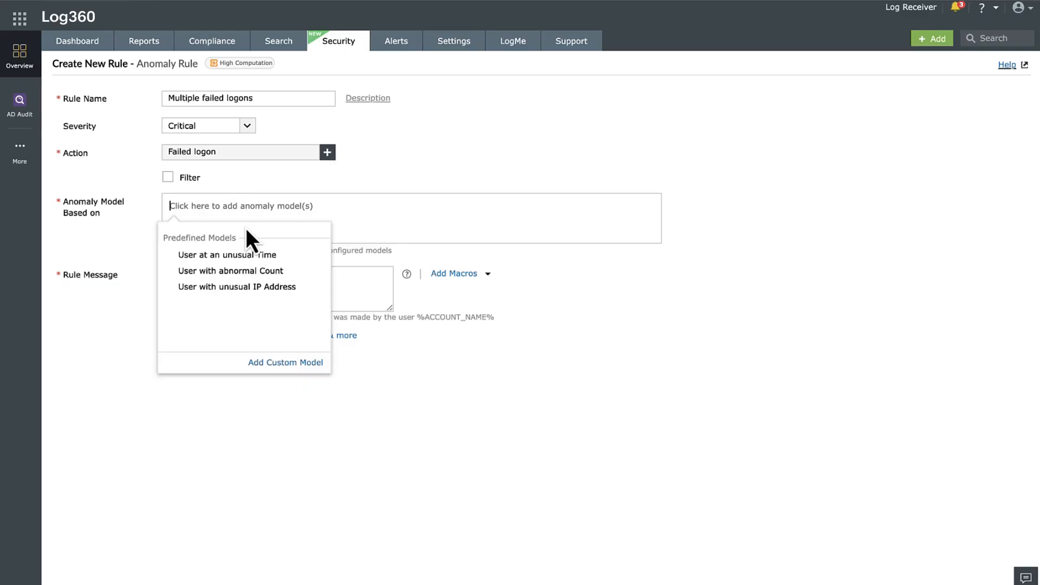
left_click(285, 262)
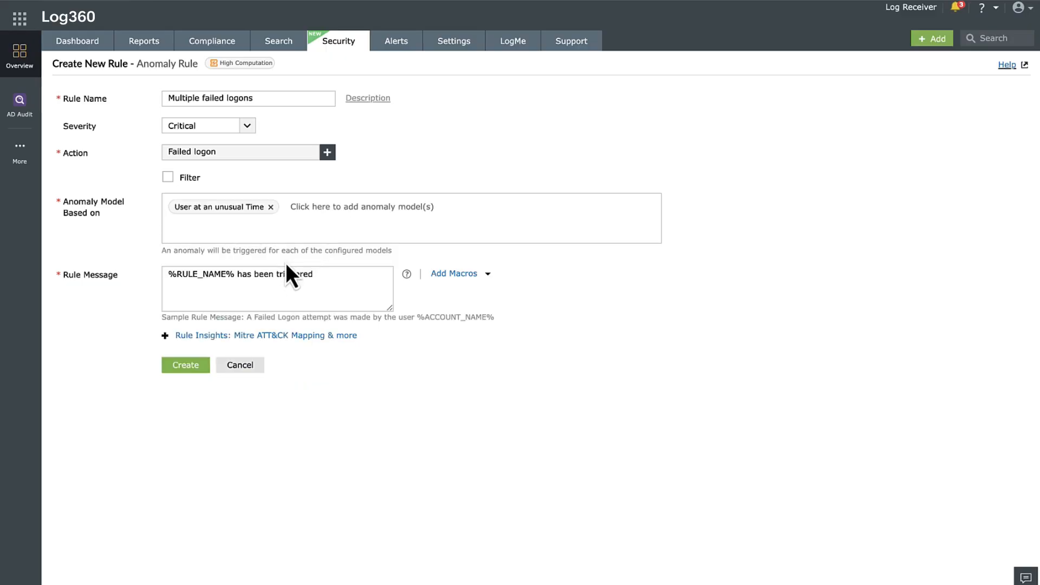
Create a custom anomaly model named "Users with unusual IP Address" and add it to the anomaly rule.
left_click(306, 221)
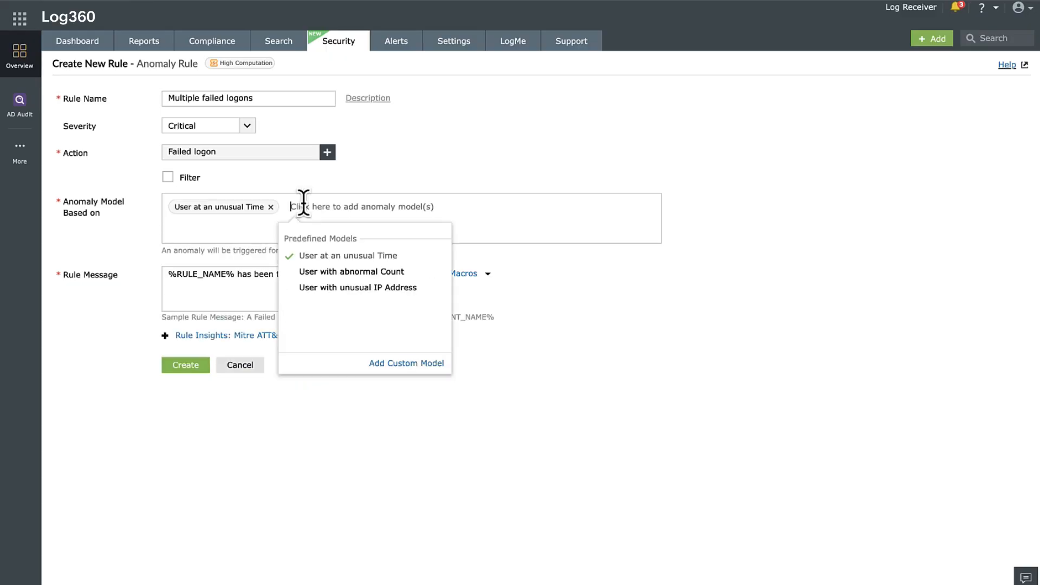
left_click(385, 366)
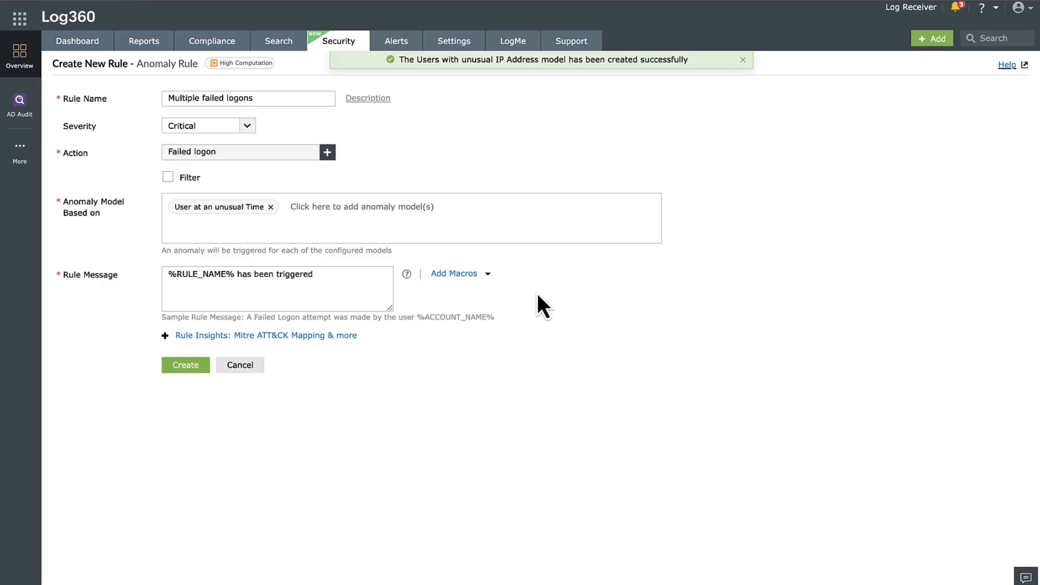
left_click(358, 219)
left_click(372, 326)
Add the predefined model "User with abnormal Count" and create the anomaly rule.
left_click(456, 206)
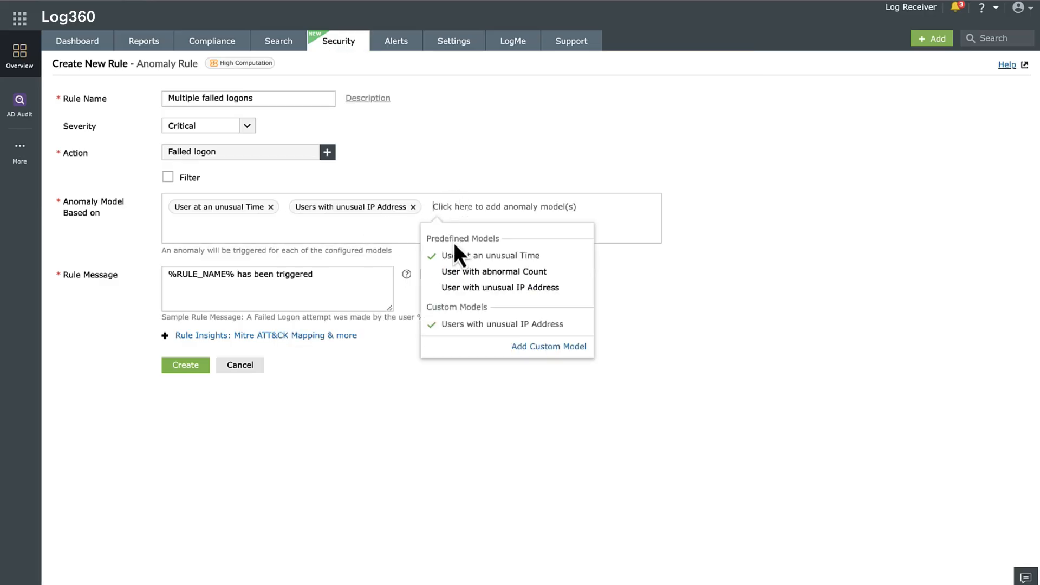
left_click(475, 275)
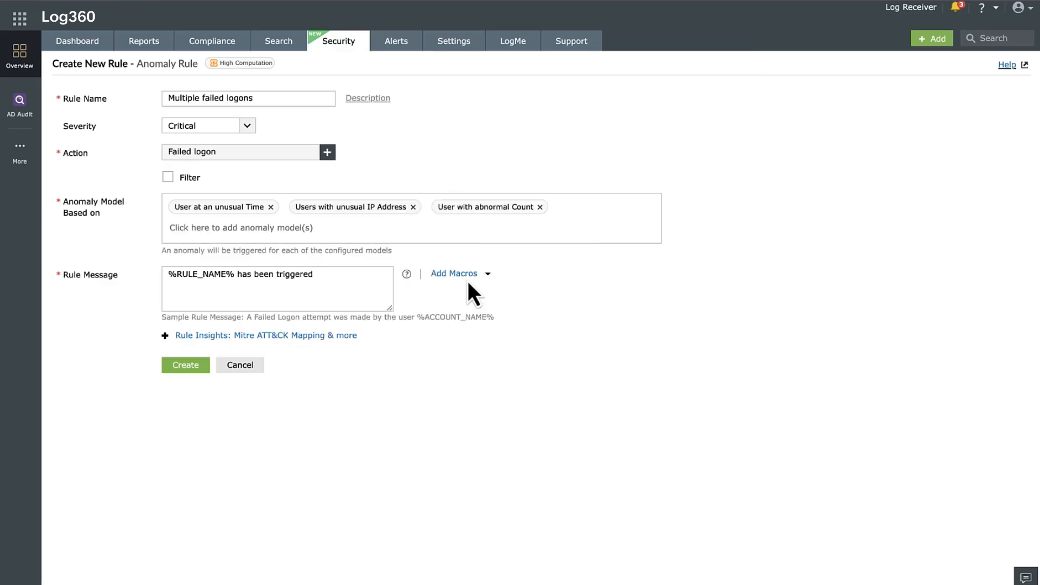
left_click(190, 360)
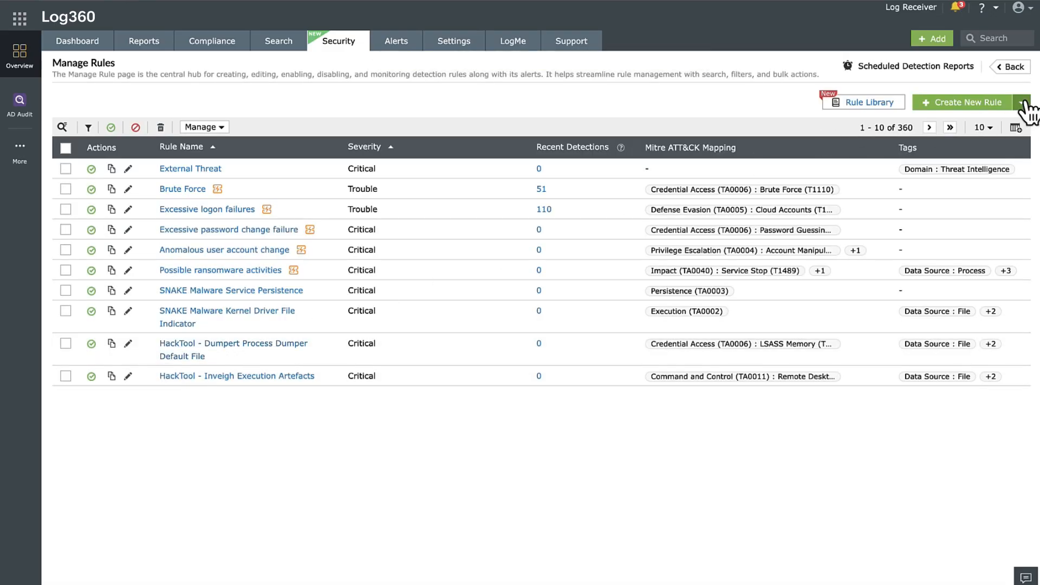
Set up an advanced rule named "Brute force" where more than 3 failed logons within 5 minutes are followed by a successful logon within 10 minutes.
left_click(1022, 103)
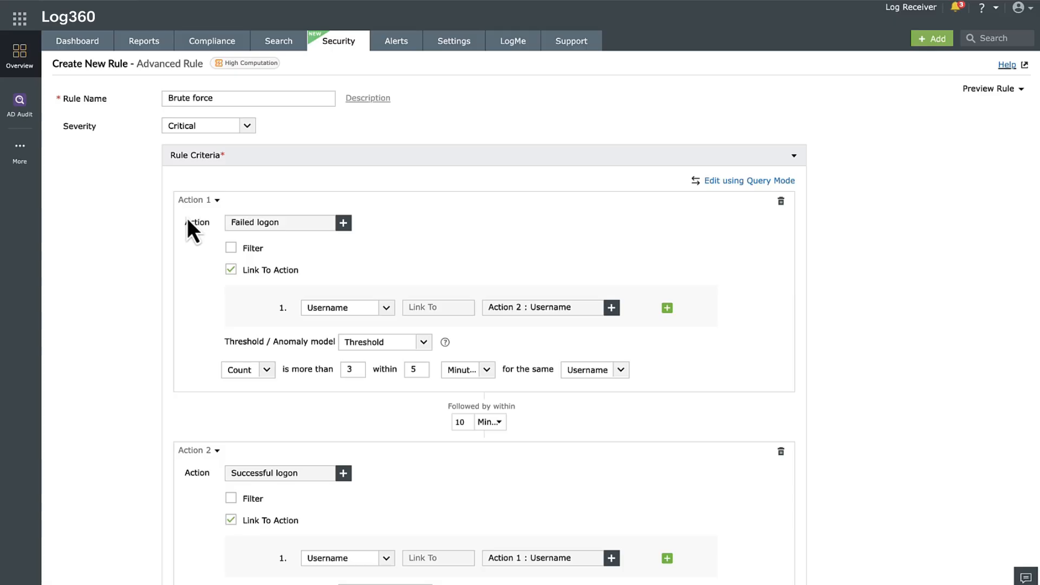
scroll(196, 228, "down", 1)
scroll(195, 223, "down", 3)
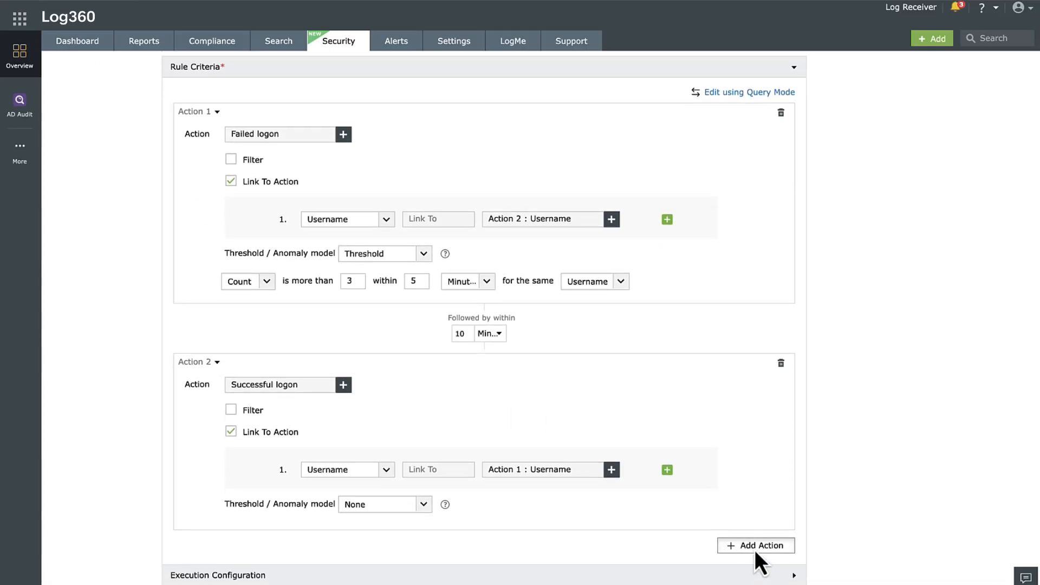
Add a third action to the rule criteria and delete it again.
left_click(755, 547)
scroll(742, 529, "down", 7)
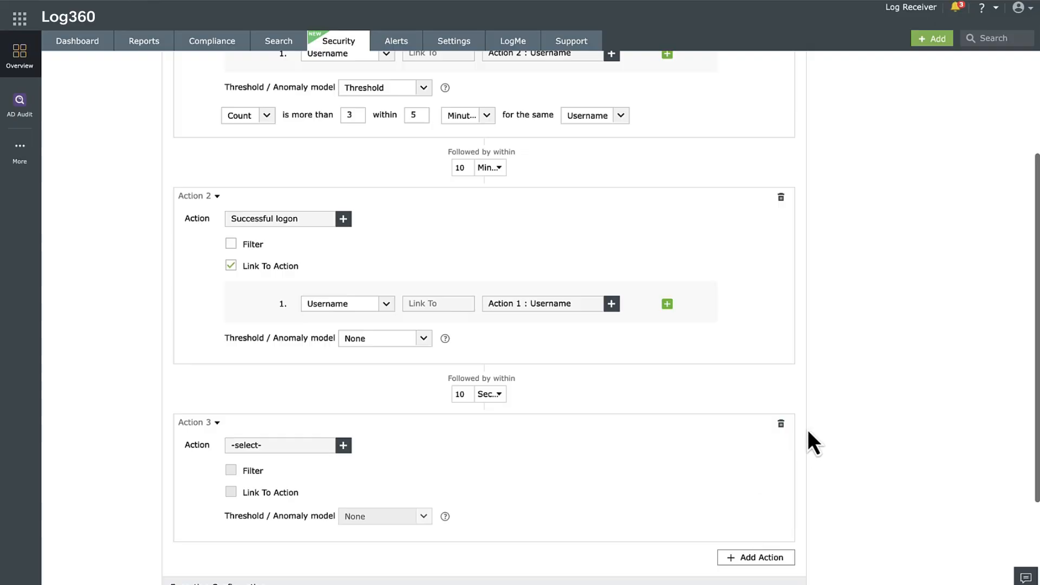
left_click(780, 423)
scroll(648, 338, "up", 1)
scroll(648, 338, "down", 1)
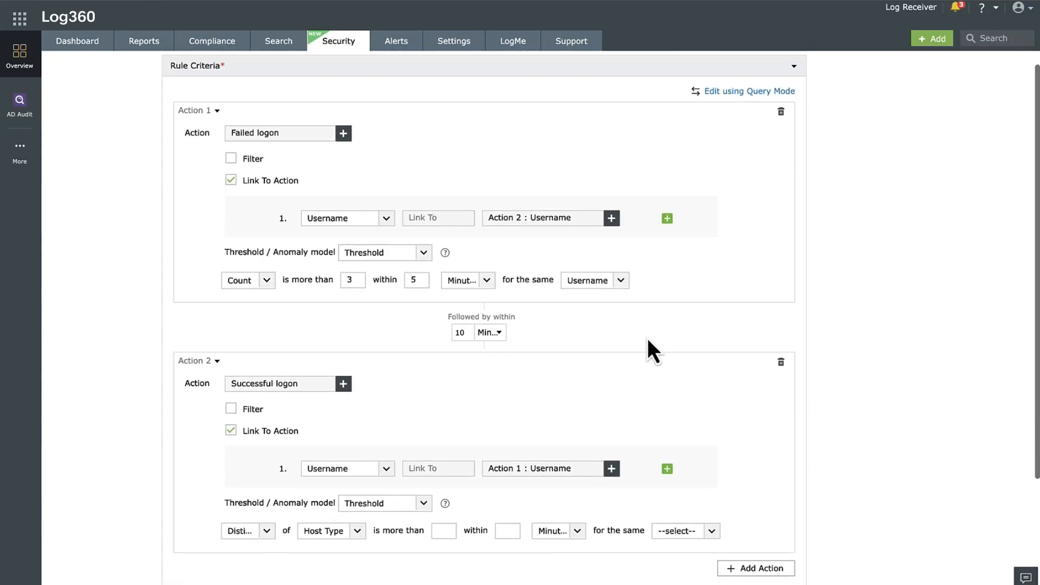
Examine the field choices and link targets available for Action 1's Username link to Action 2.
scroll(647, 338, "down", 1)
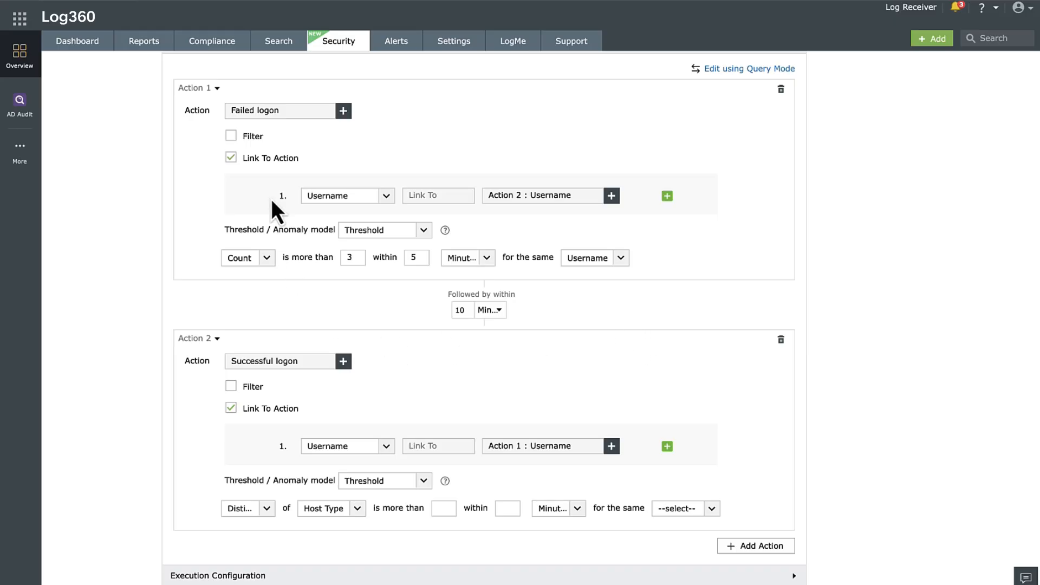
left_click(373, 199)
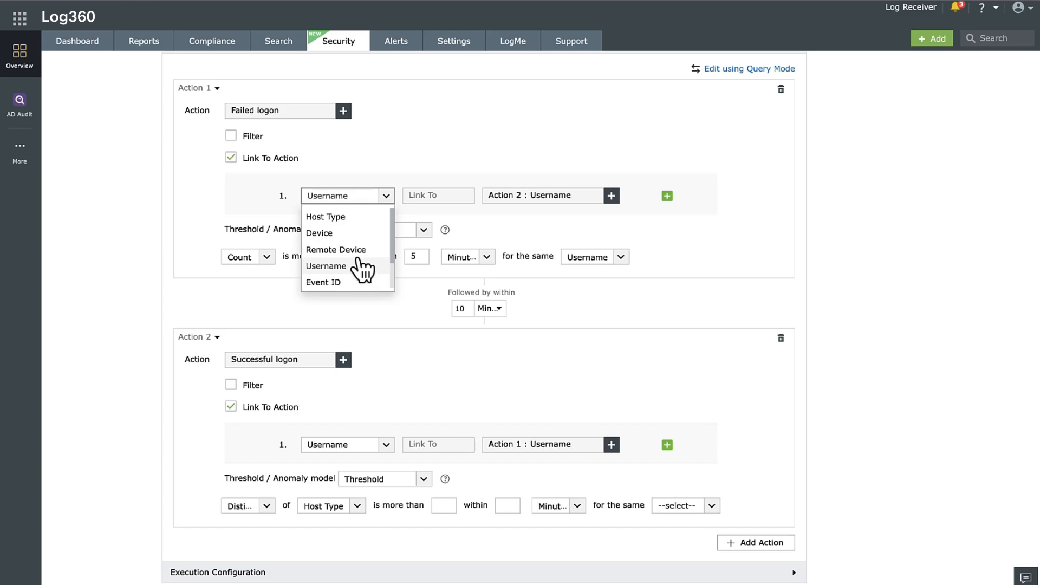
left_click(379, 198)
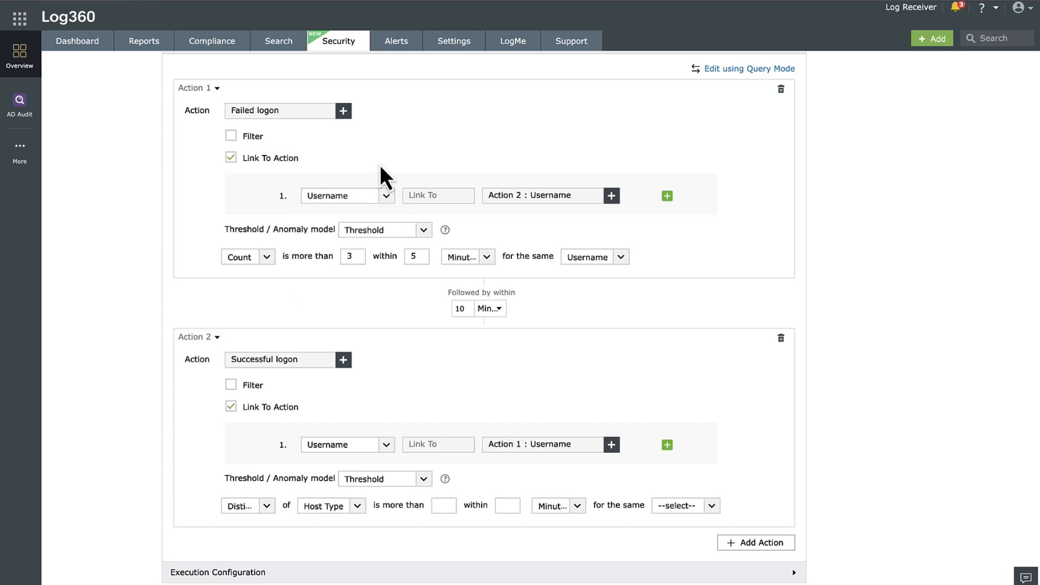
left_click(612, 198)
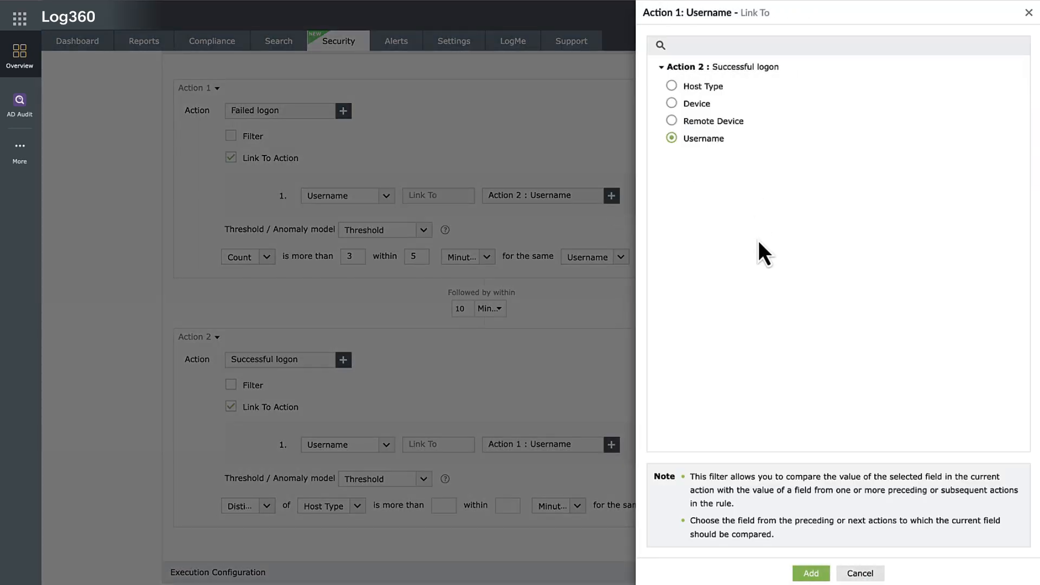
left_click(1029, 12)
scroll(562, 237, "down", 2)
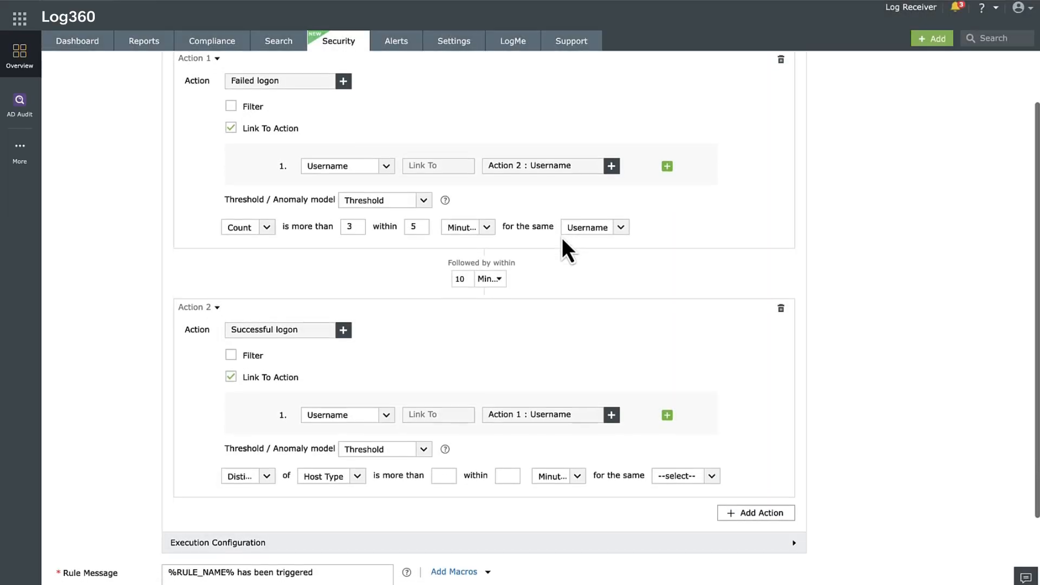
scroll(551, 281, "down", 1)
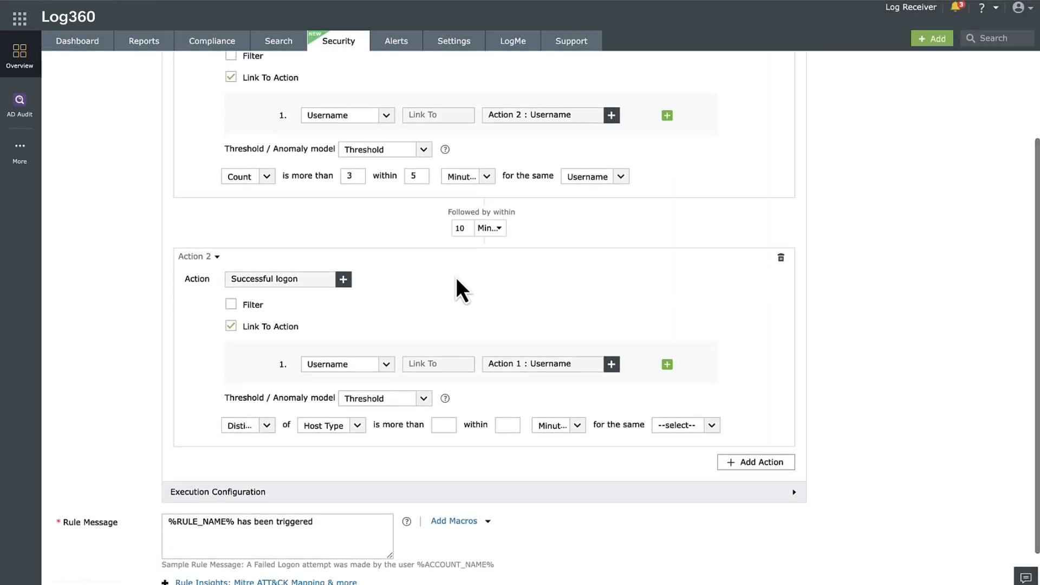
Set the threshold/anomaly model of Action 2, Successful logon, to None.
left_click(386, 414)
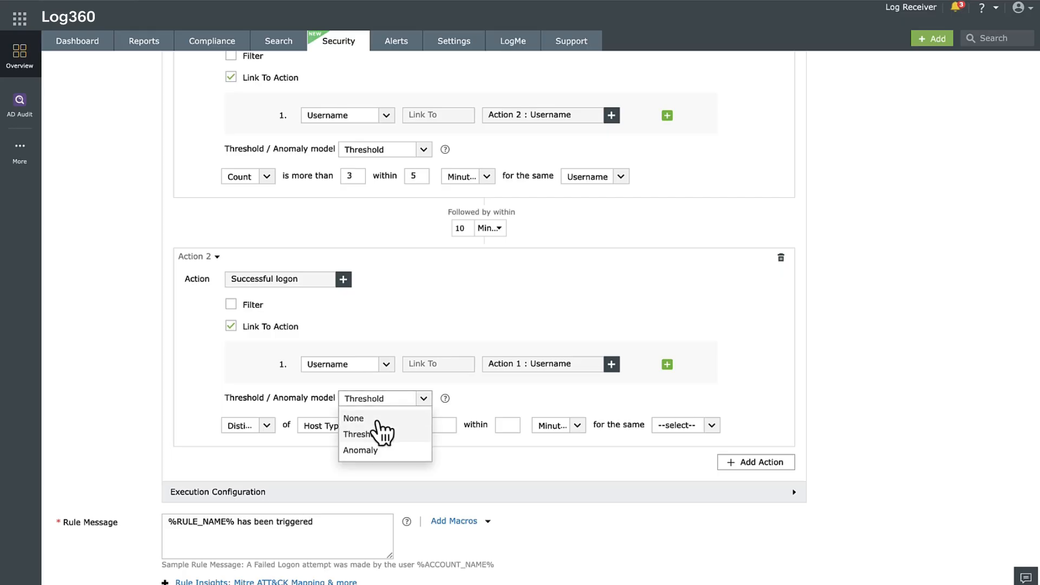
left_click(378, 420)
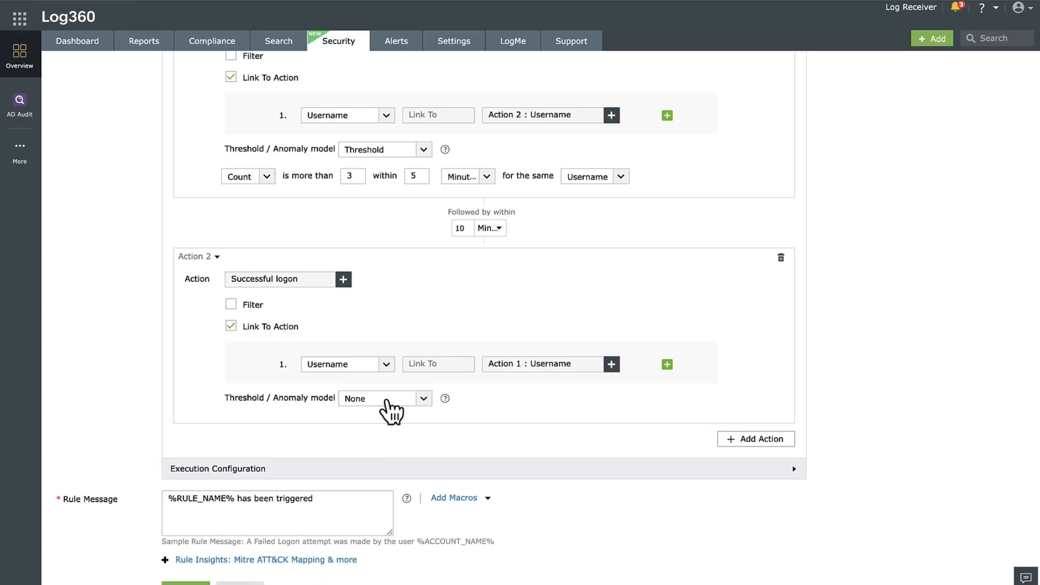
scroll(390, 411, "up", 1)
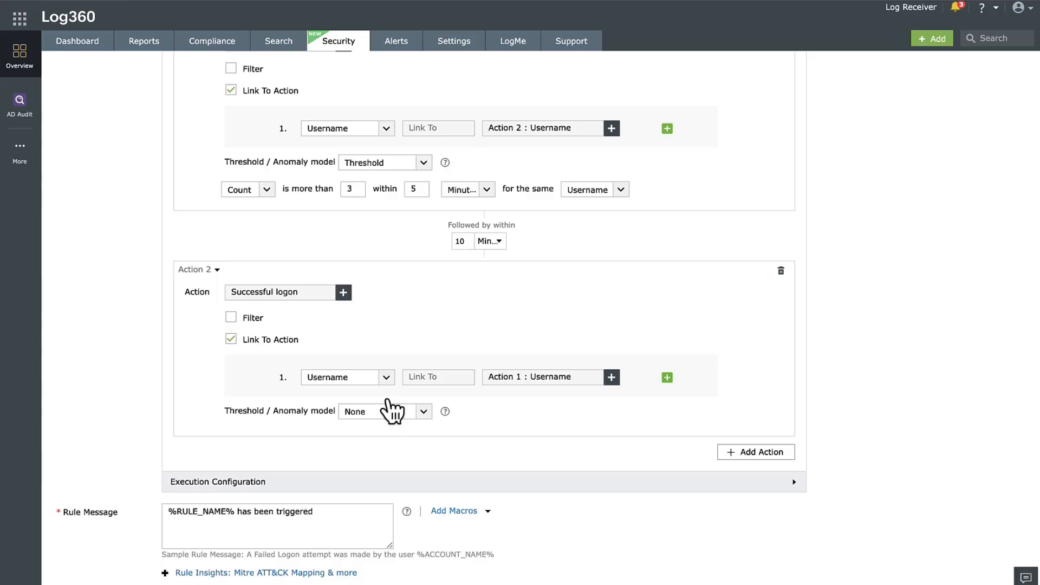
scroll(390, 411, "down", 1)
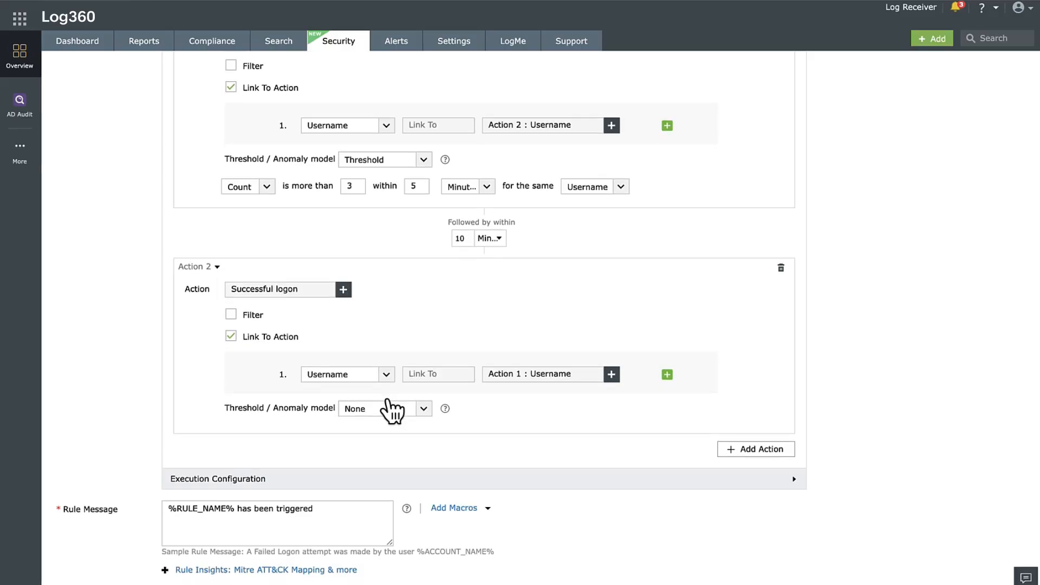
scroll(387, 410, "down", 2)
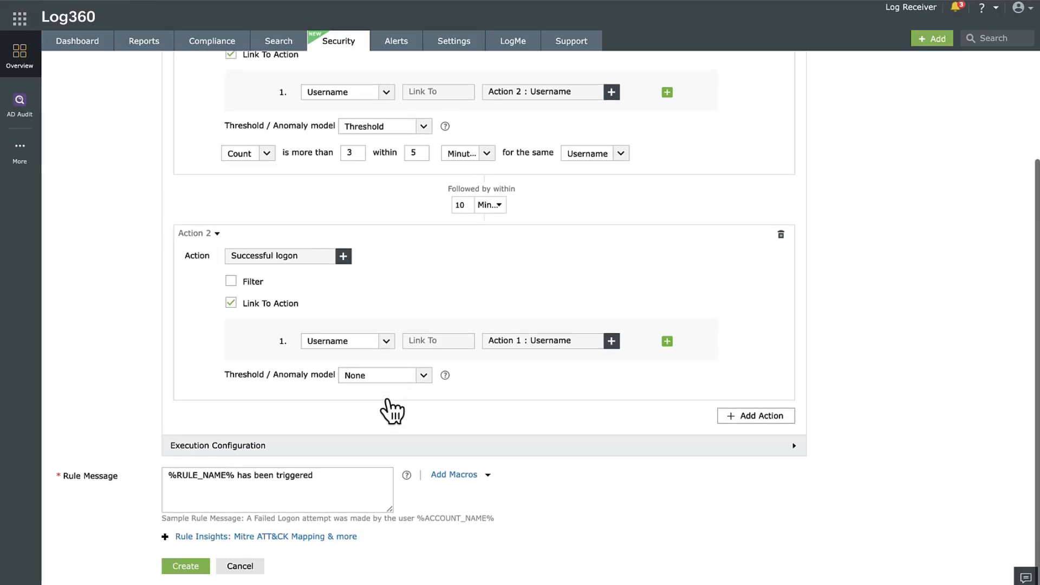
Try the Custom execution mode with an additional lookback time of 15 minutes, and check the explanations of the schedule settings.
left_click(374, 442)
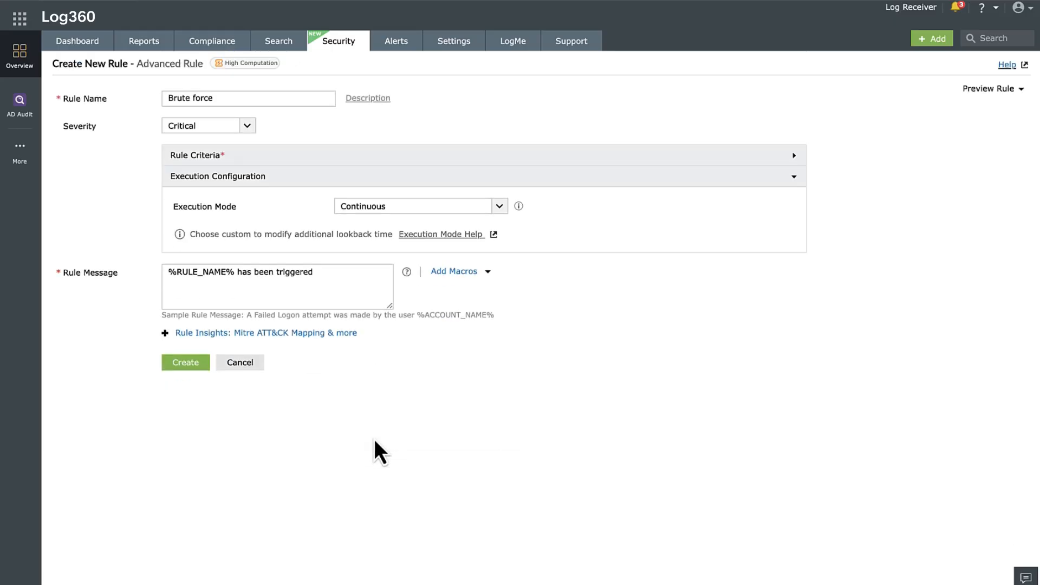
left_click(417, 207)
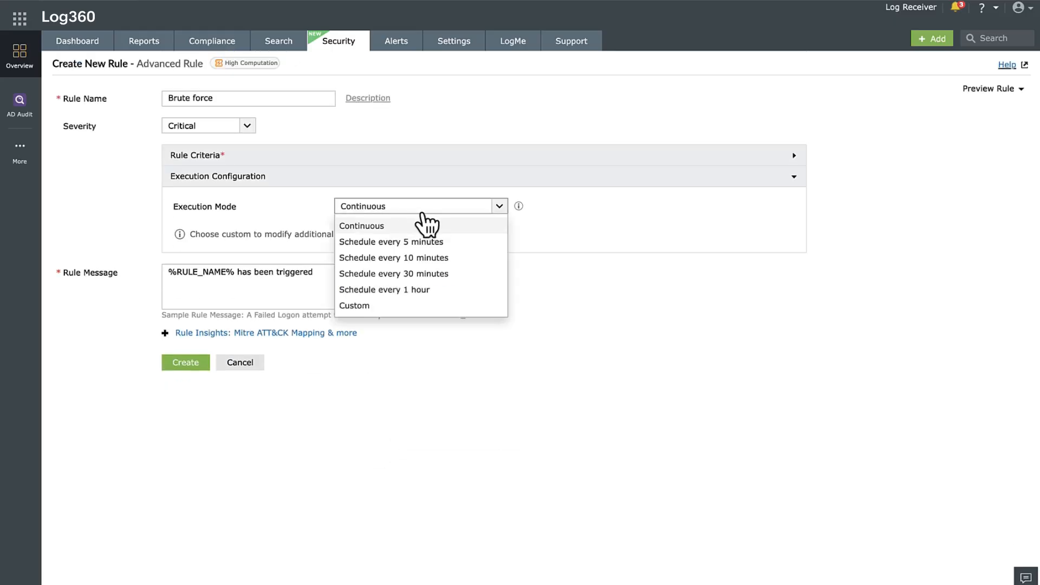
left_click(428, 305)
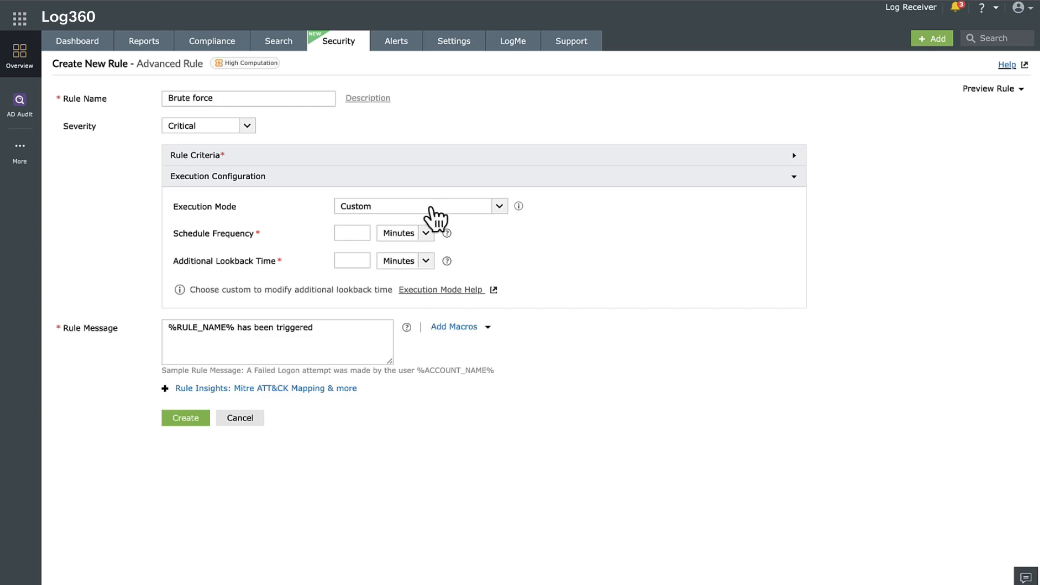
left_click(352, 232)
left_click(403, 236)
left_click(349, 233)
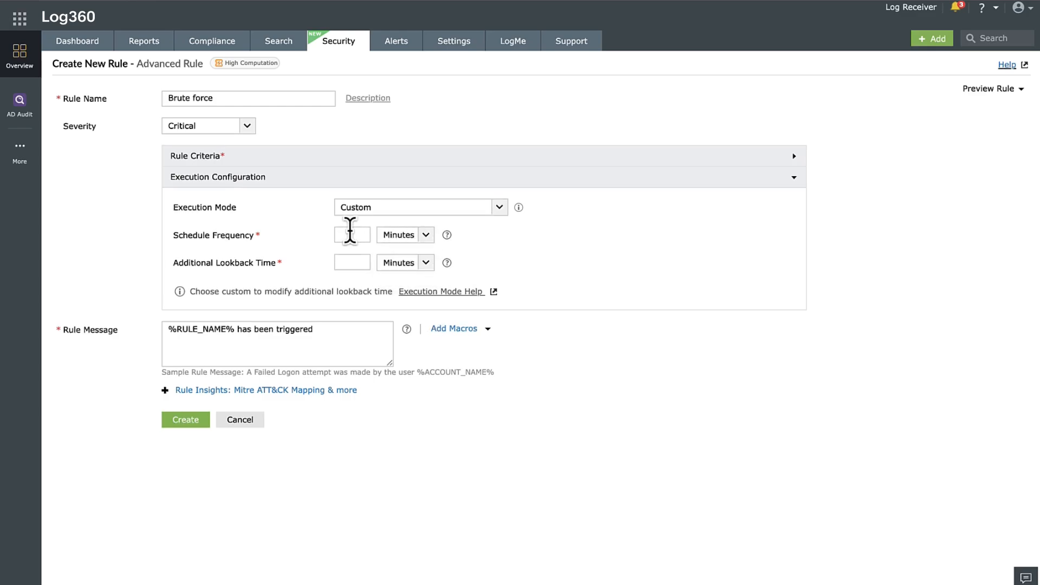
left_click(358, 261)
type("15")
mouse_move(447, 263)
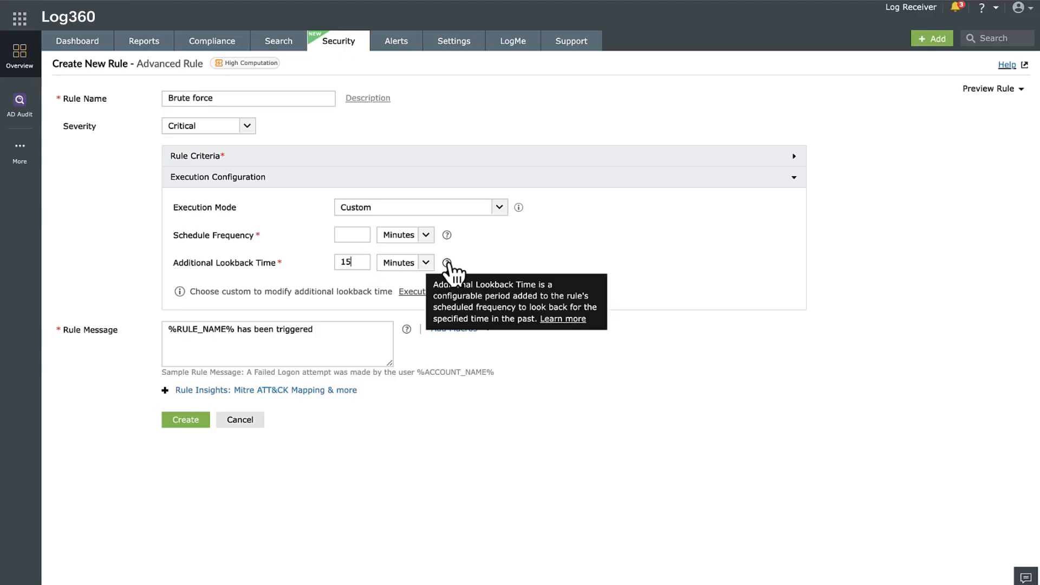
mouse_move(447, 238)
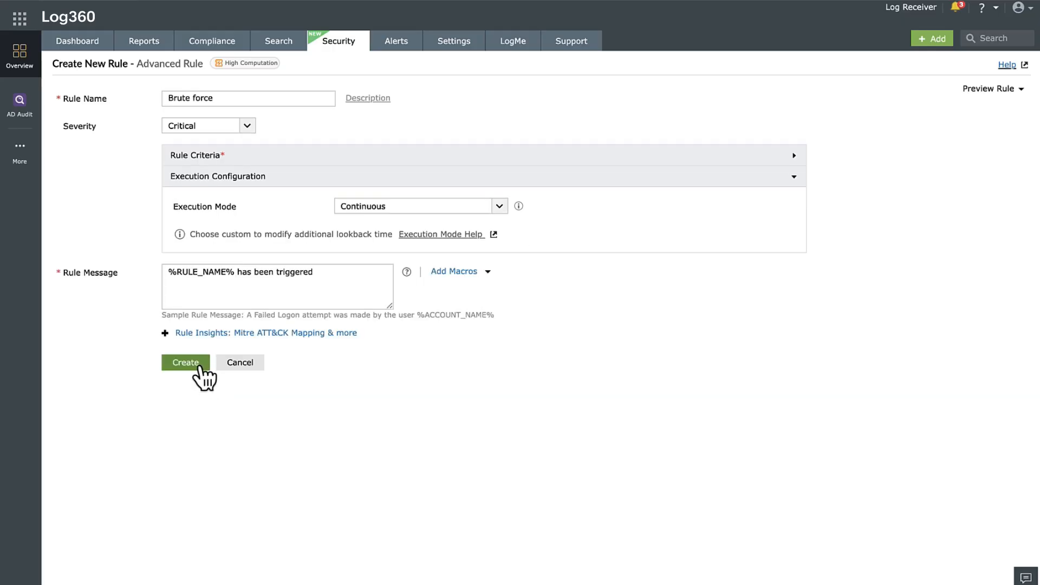
Create the advanced rule under the name "Brute force attack" with the Continuous execution mode.
left_click(201, 367)
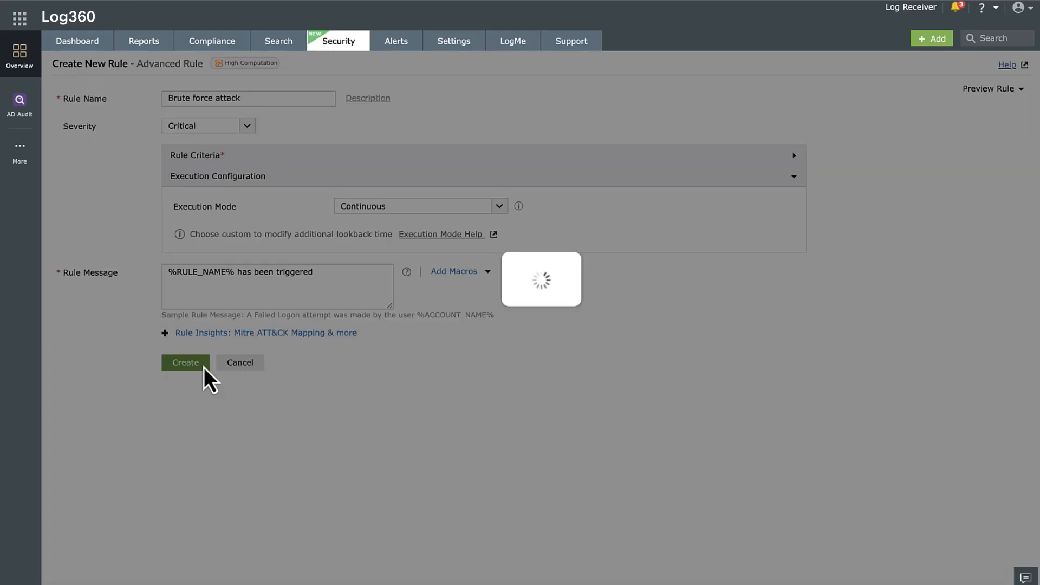